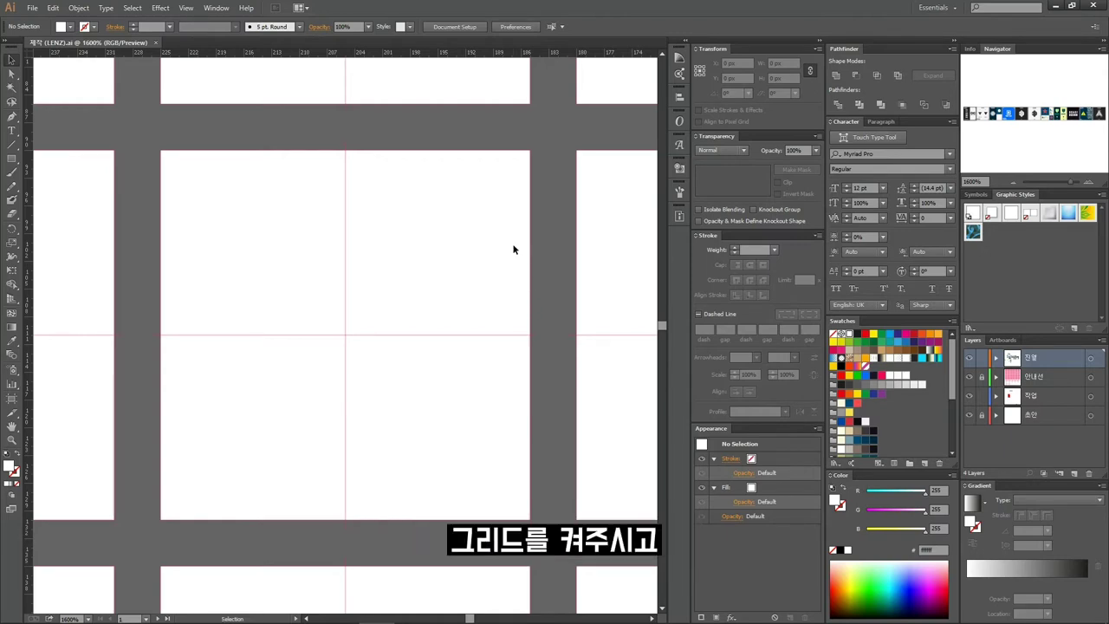
- Show the grid and scale the placed logo image to 40 px wide and high
key(ctrl+apostrophe)
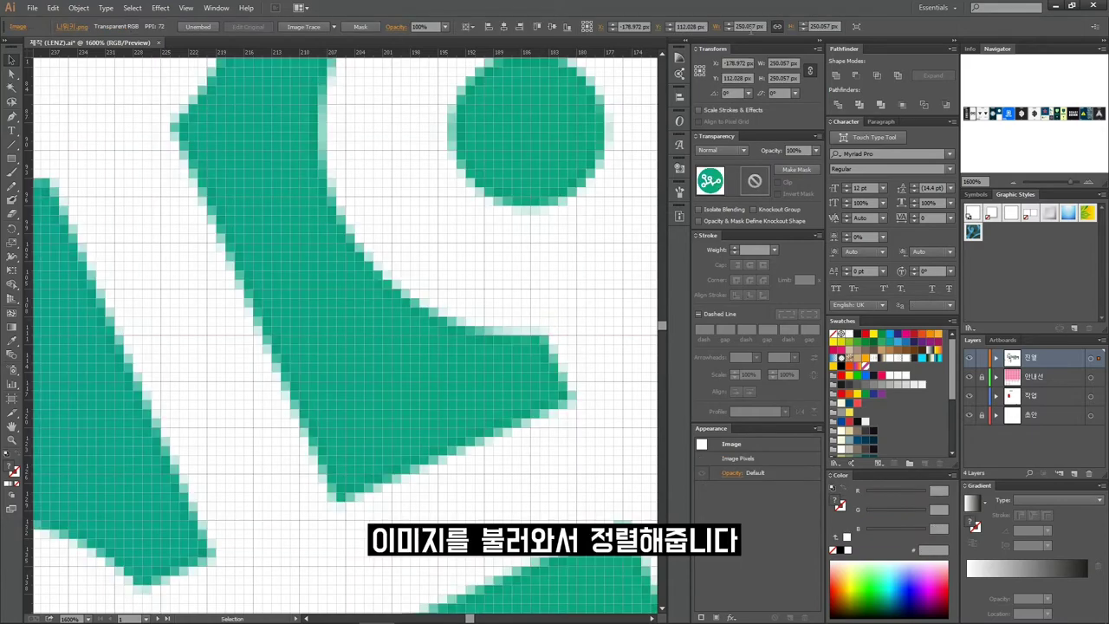
click(745, 26)
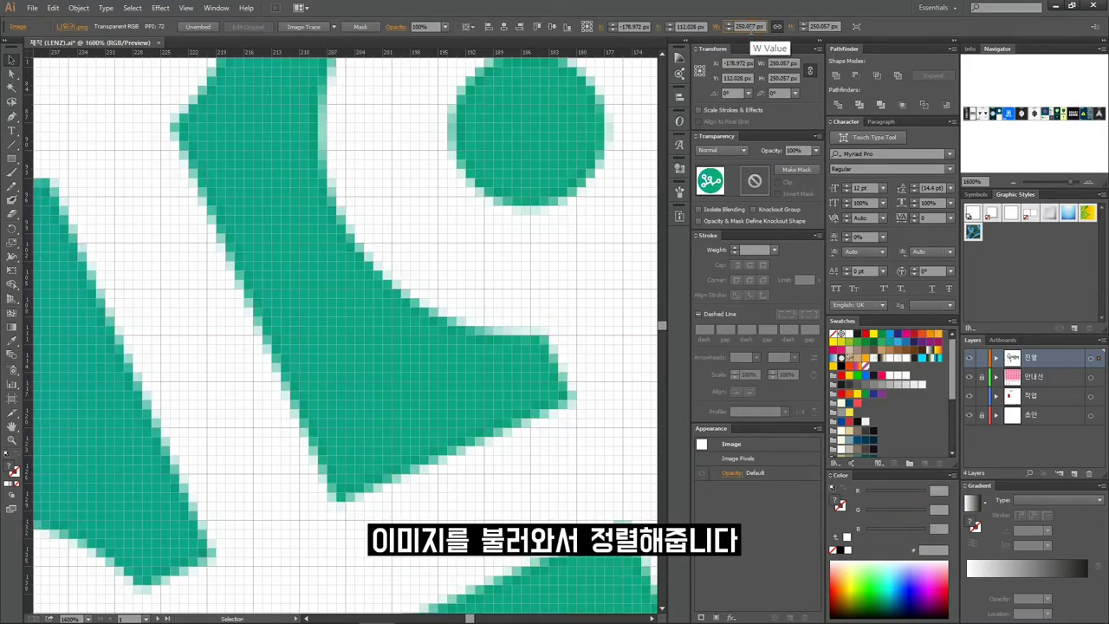
text(90)
key(Return)
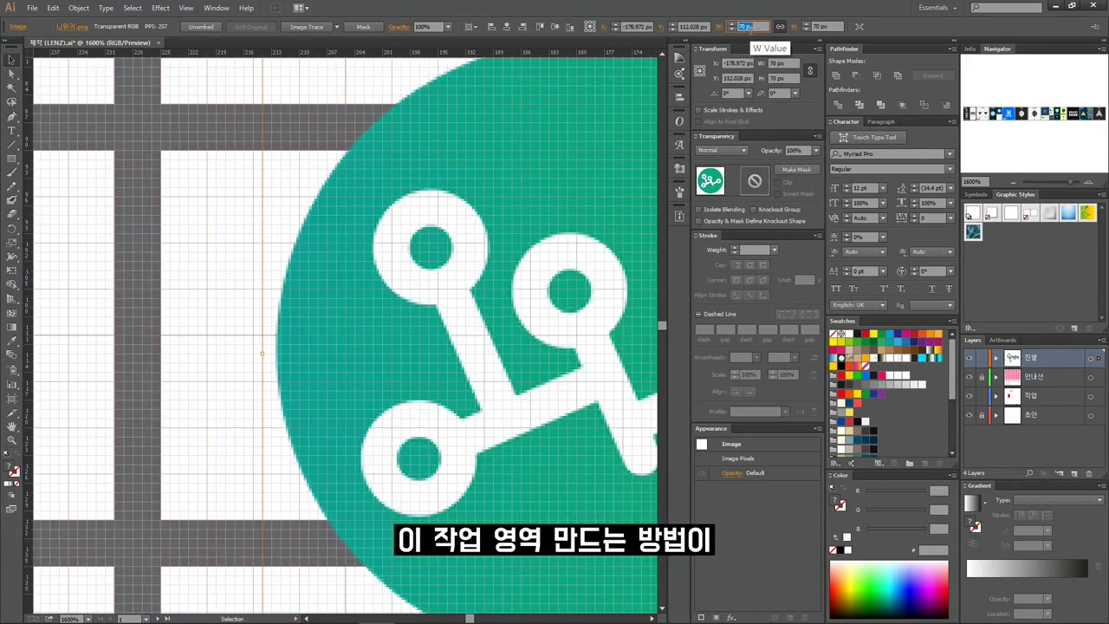
text(40)
key(Return)
- Move the logo image into the central white square, centred at X -205 px, Y 110 px
drag(440, 262, 304, 264)
key(Down)
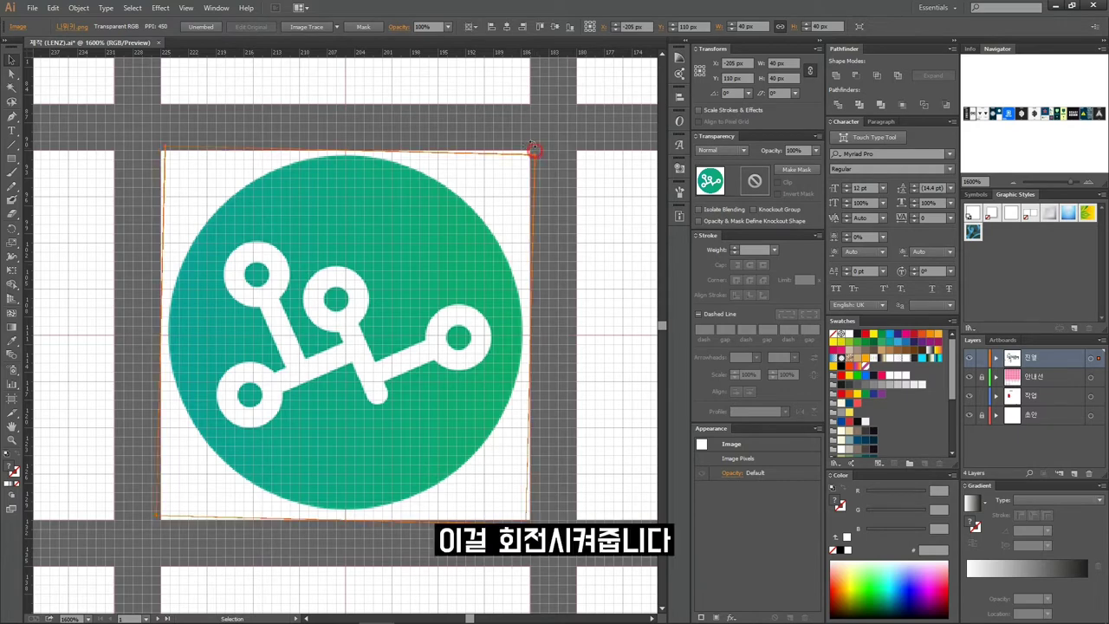
drag(535, 152, 436, 88)
key(ctrl+z)
key(ctrl+z)
- Rotate the logo image by -24° about its centre so its connector lines run horizontally and vertically
key(r)
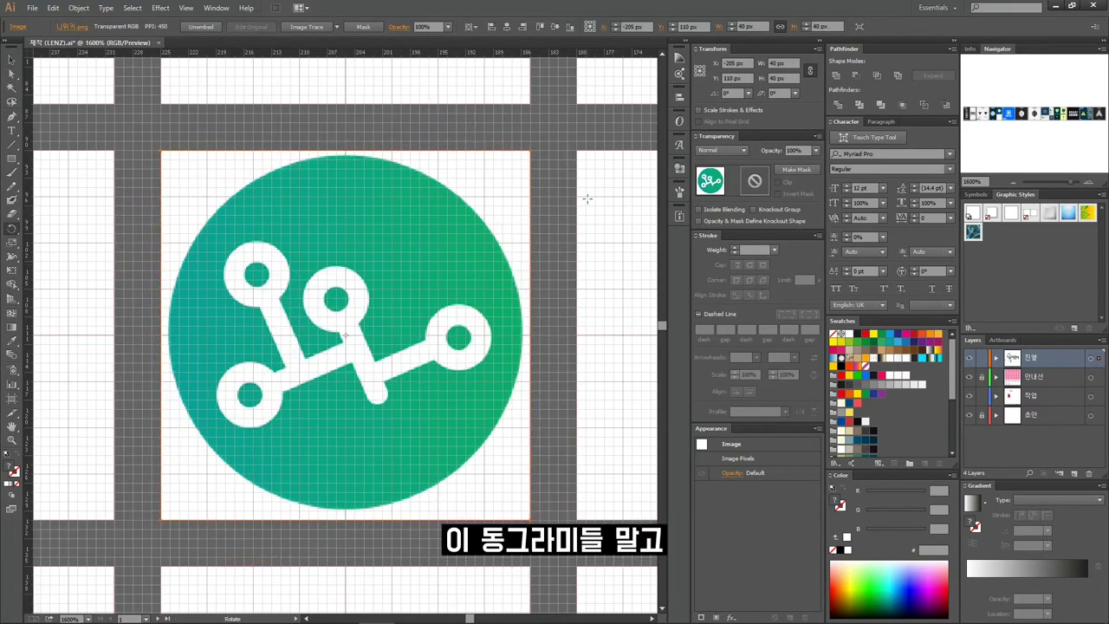
key(Return)
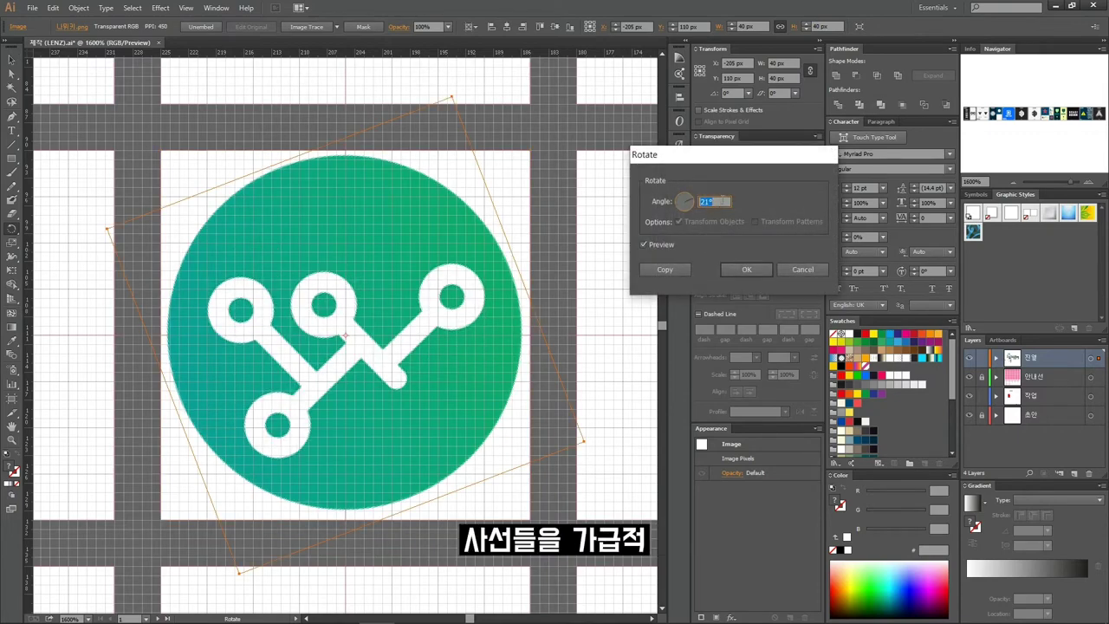
click(723, 201)
key(Down)
key(Down)
key(Down)
key(Down)
key(Down)
key(Down)
key(Down)
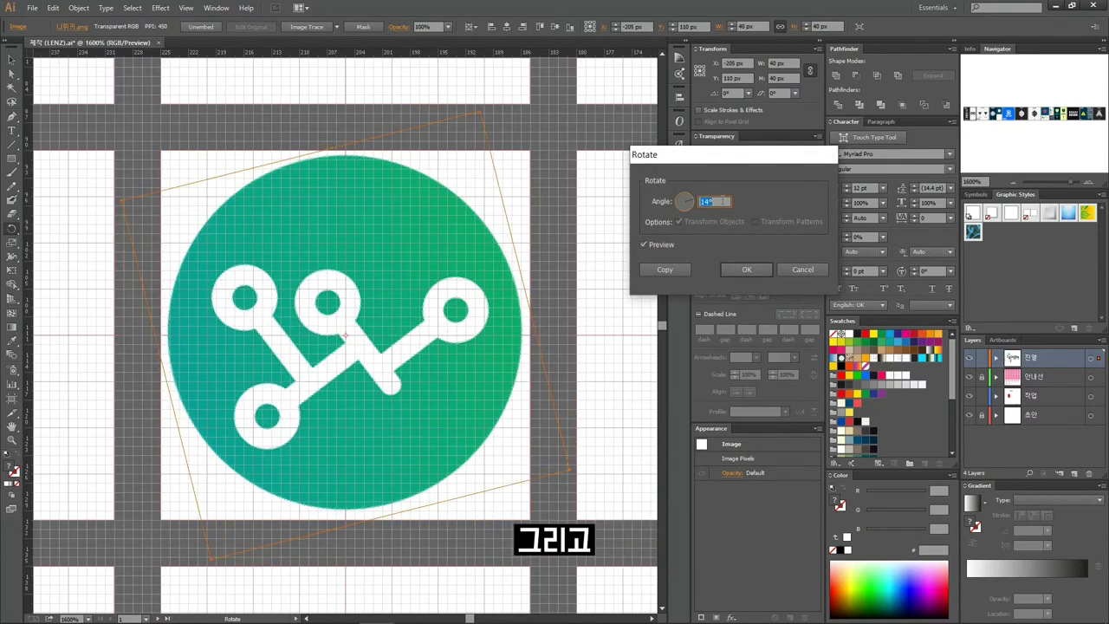
key(Down)
key(Down)
key(Down)
key(Down)
key(Down)
key(Down)
key(Down)
key(Down)
key(Down)
key(Down)
key(Down)
key(Down)
key(Down)
key(Down)
key(Down)
key(Down)
key(Down)
key(Down)
key(Down)
key(Down)
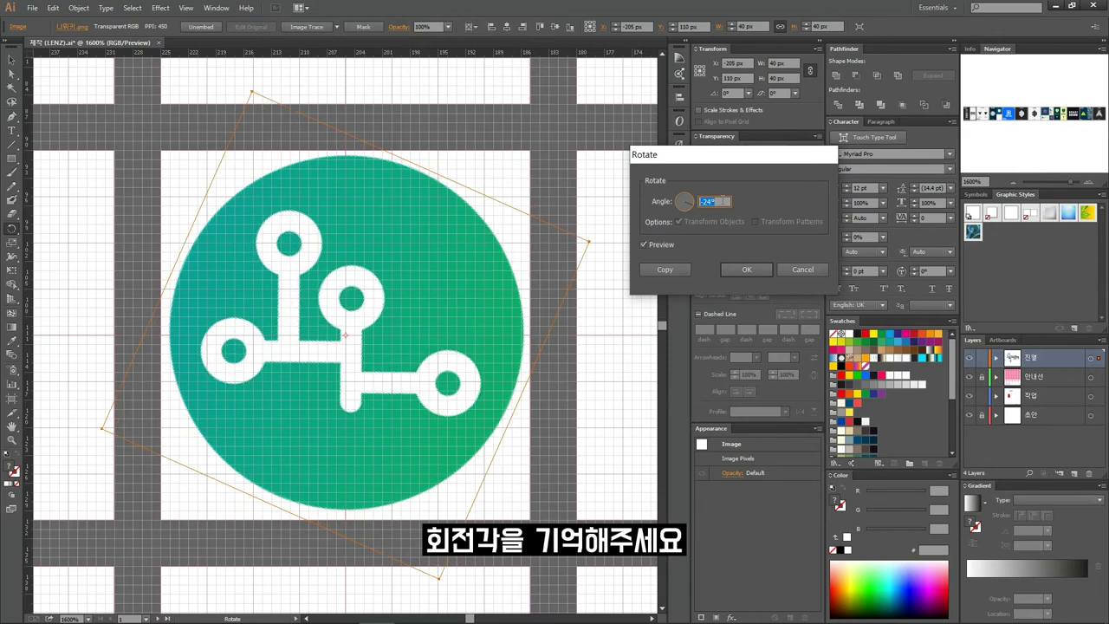
click(747, 269)
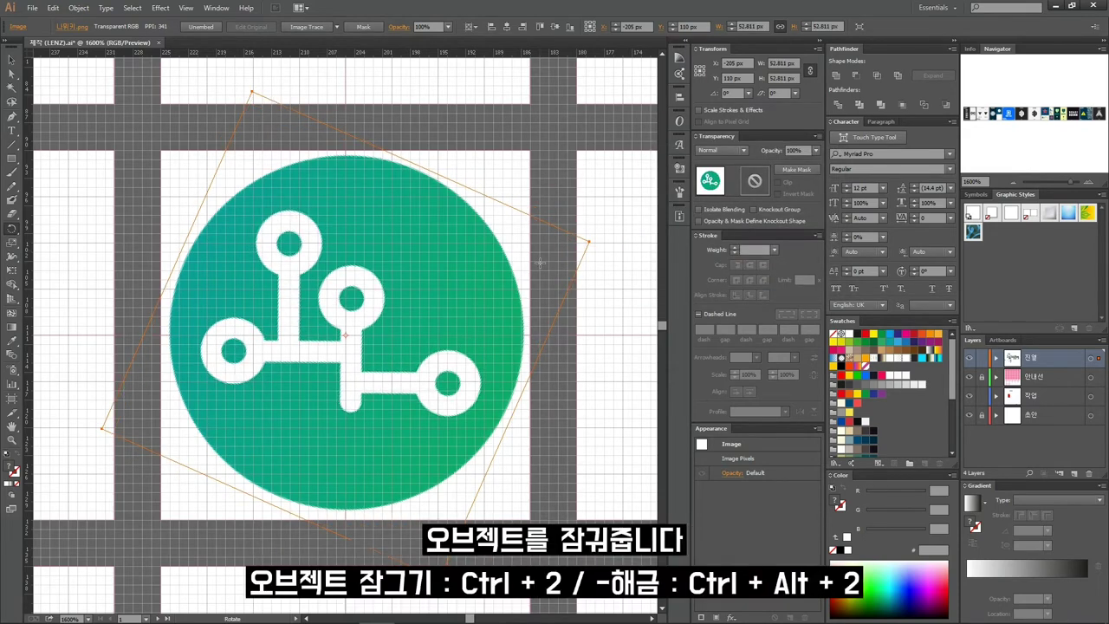
- Lock the rotated logo image and test that it cannot be selected or moved
key(ctrl+2)
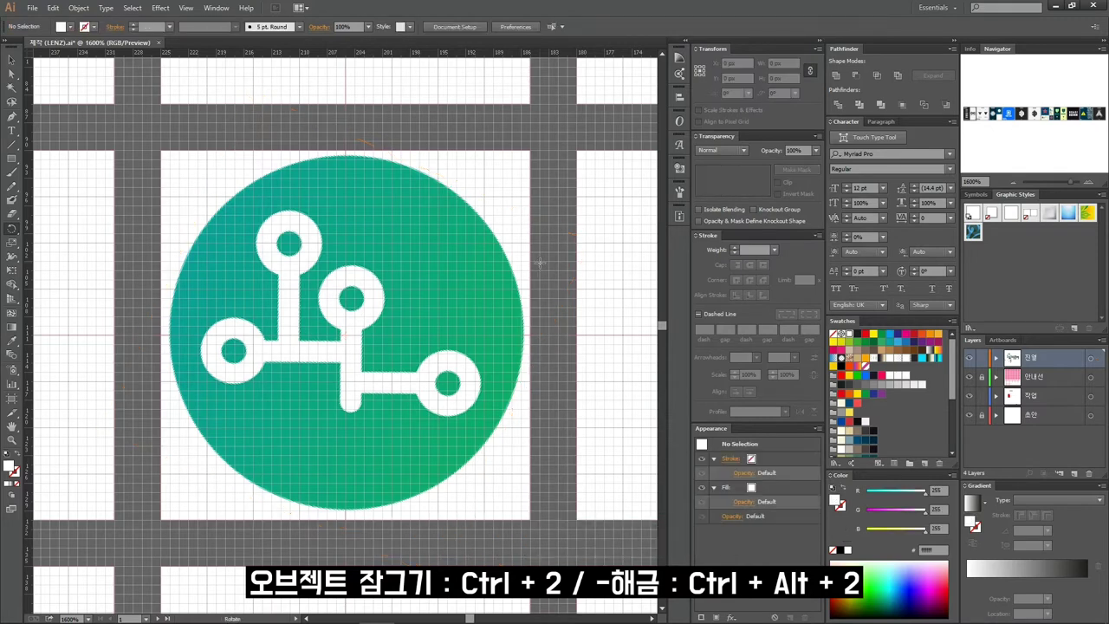
key(v)
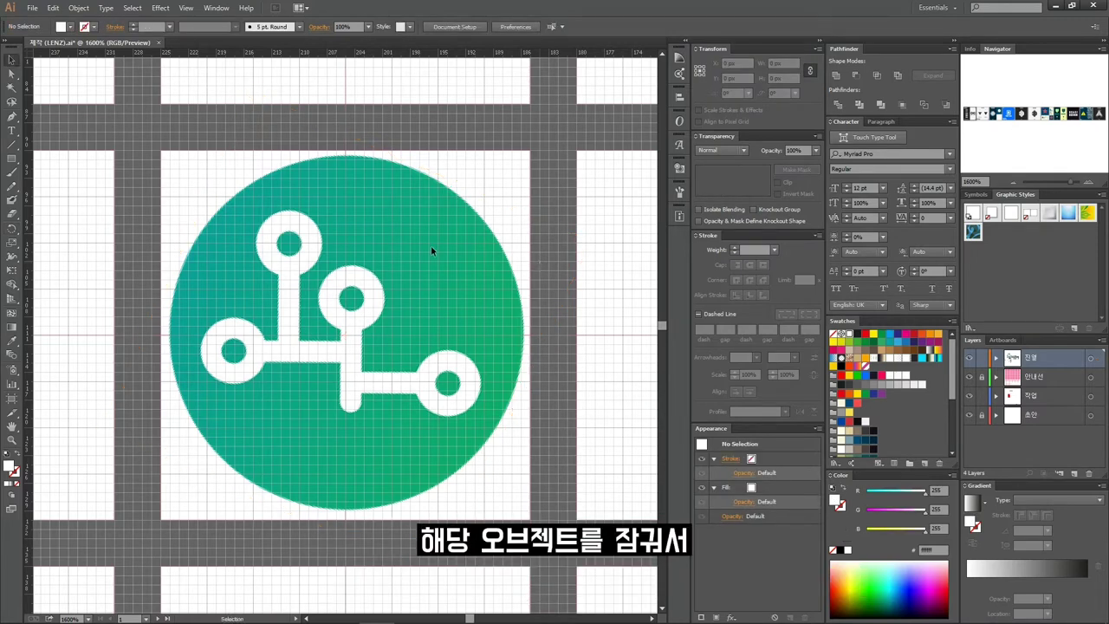
click(372, 354)
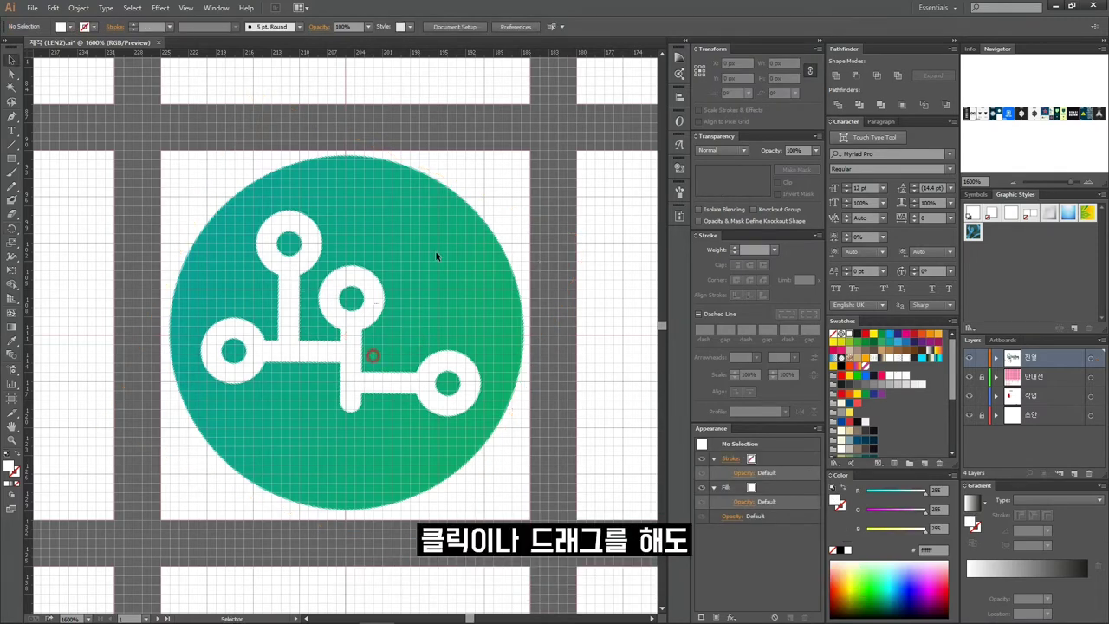
drag(483, 190, 251, 363)
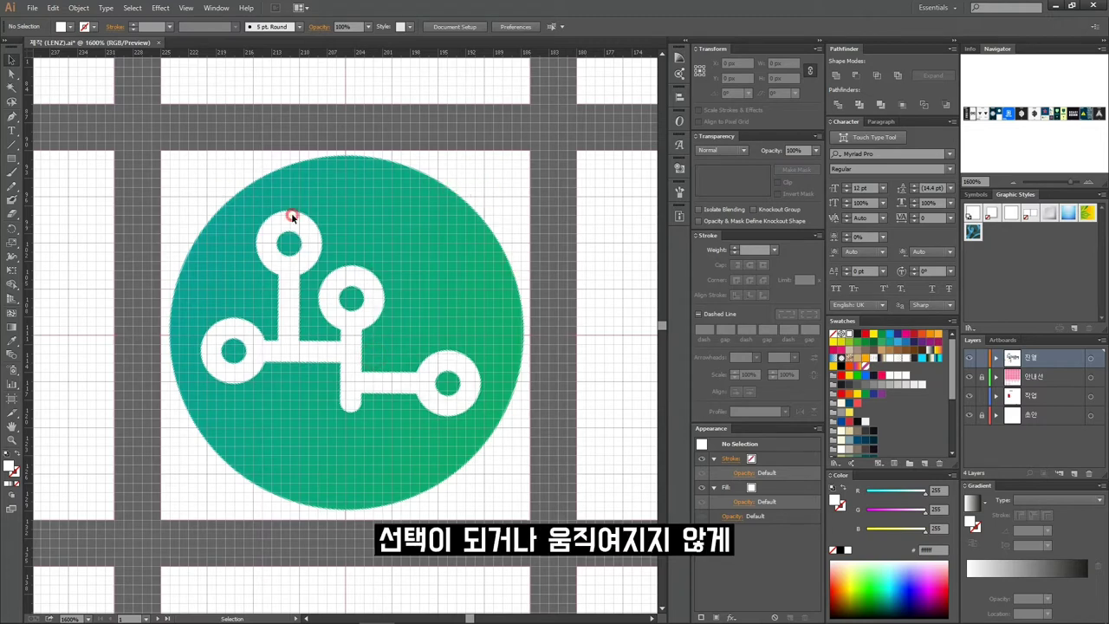
click(464, 316)
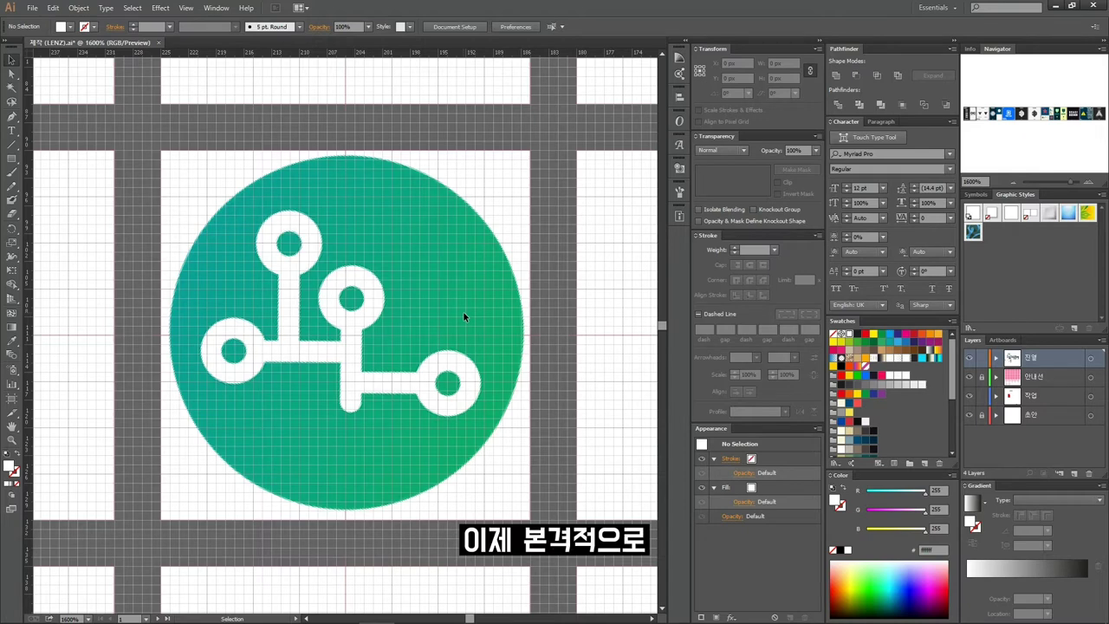
- Draw a circle over the logo with the Ellipse tool, centred in the white square, and set its size to 39 px
click(12, 159)
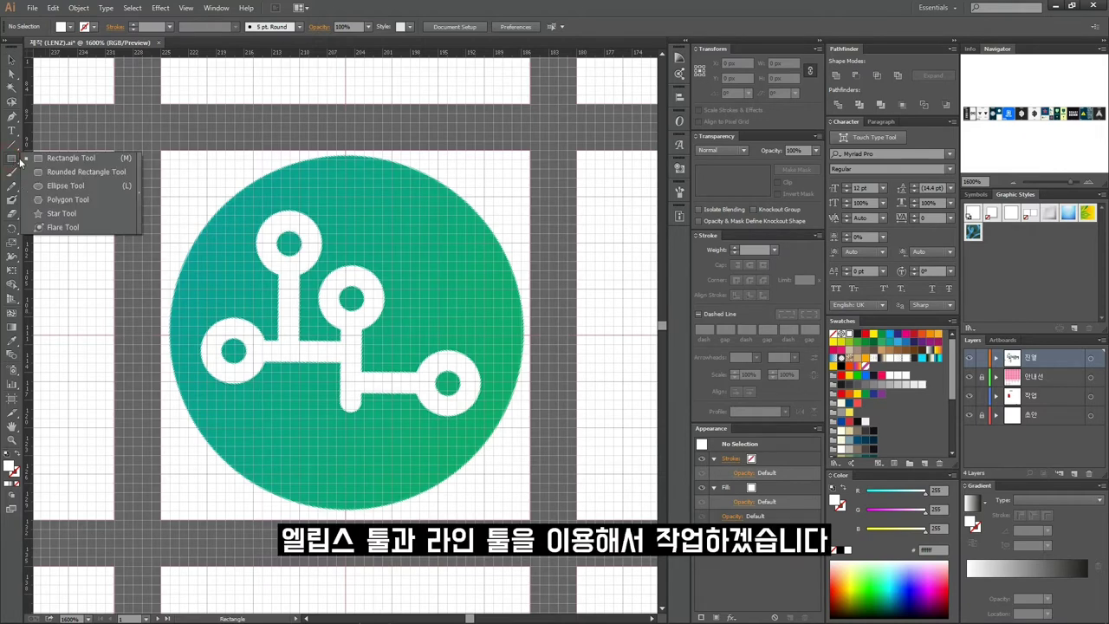
click(68, 183)
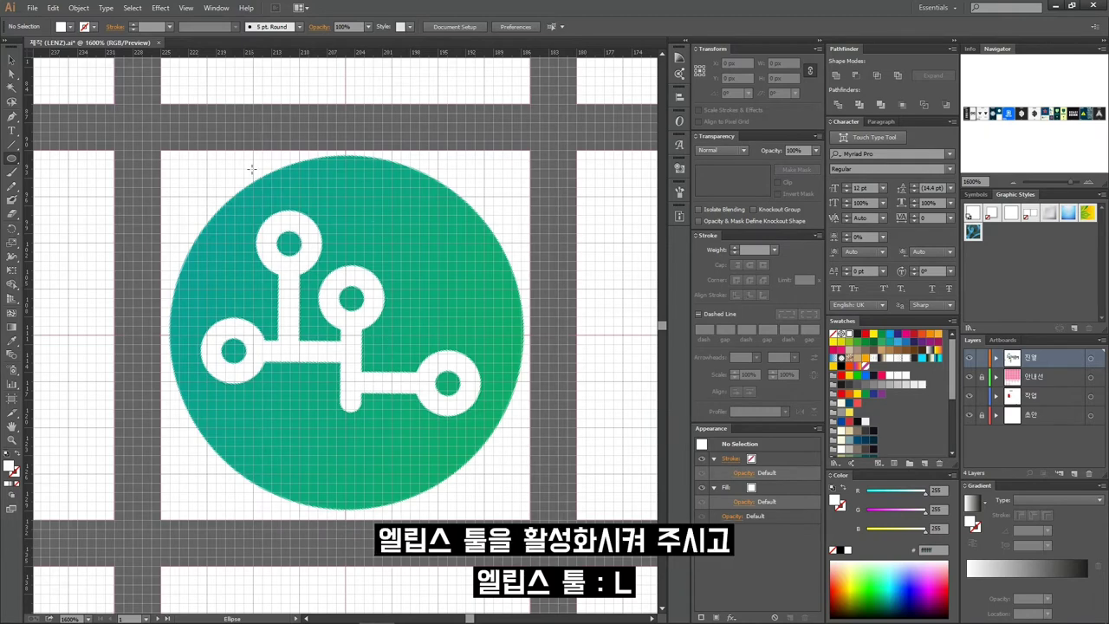
drag(161, 149, 535, 465)
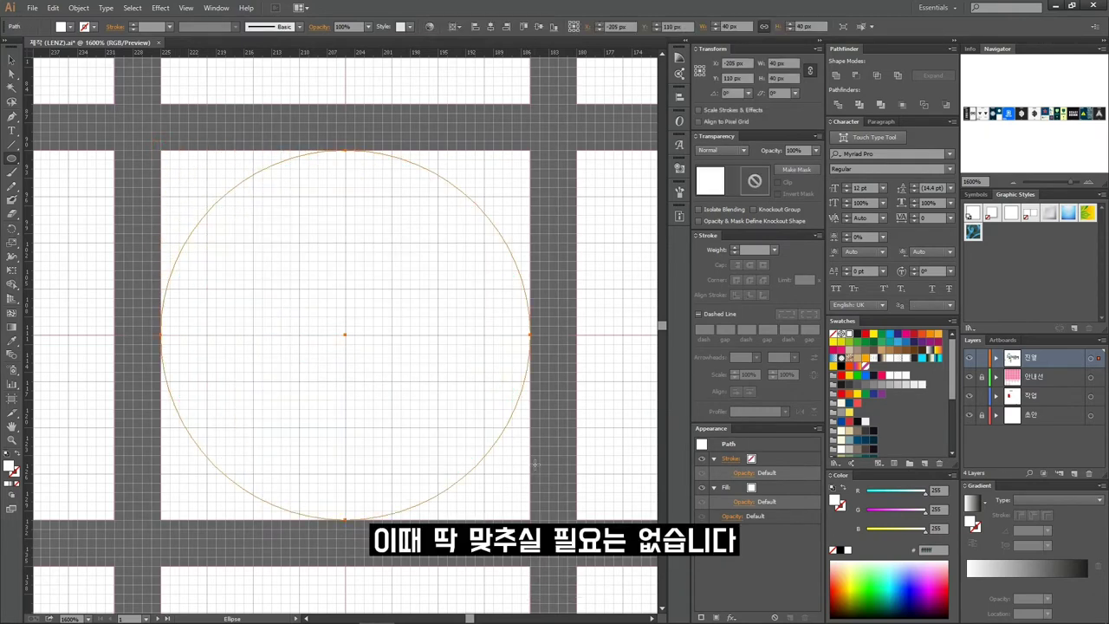
click(818, 27)
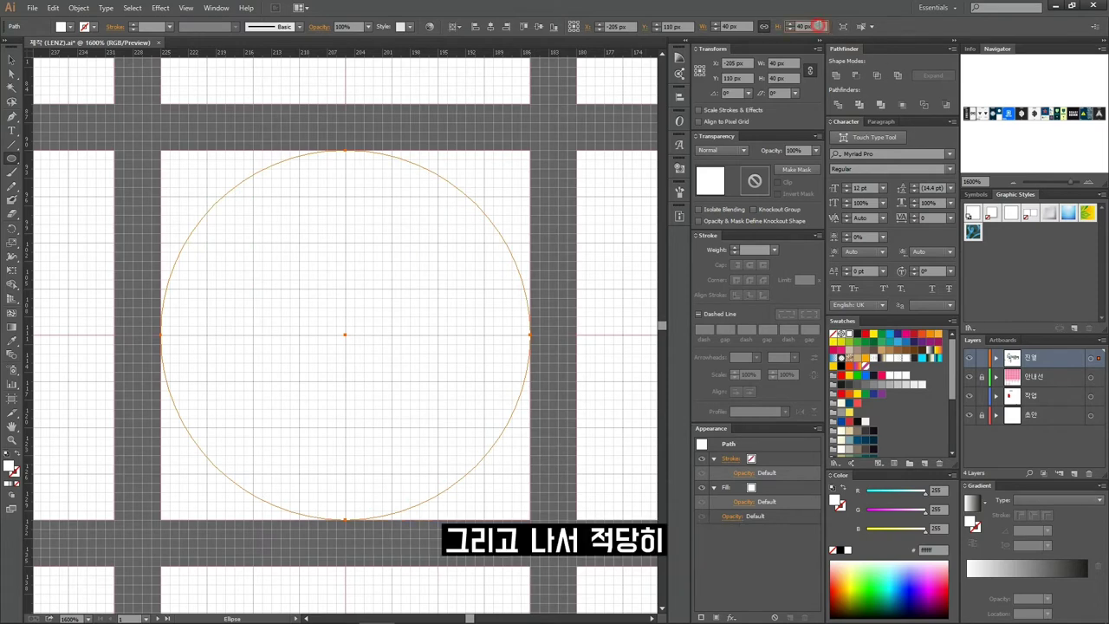
key(Down)
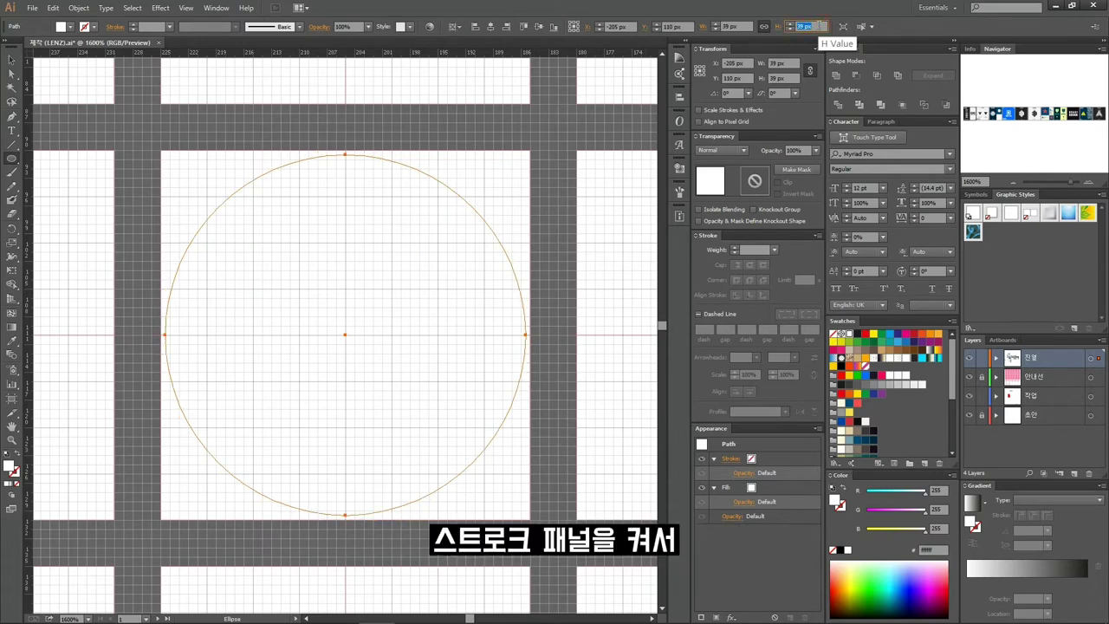
- Swap the large circle's fill and stroke, and colour the outline red
key(shift+x)
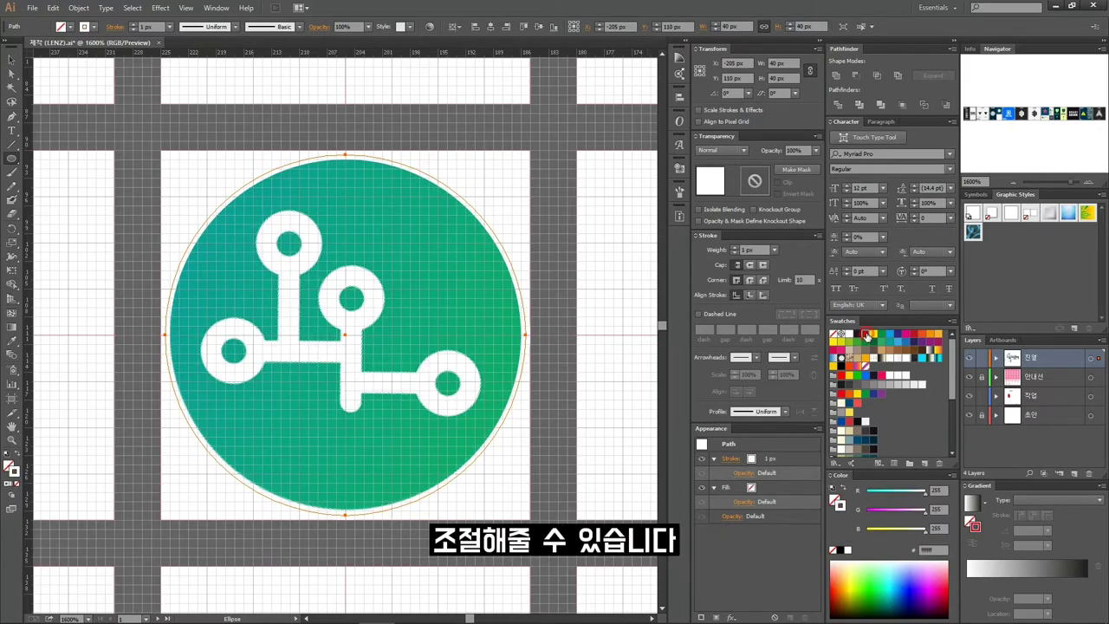
click(865, 334)
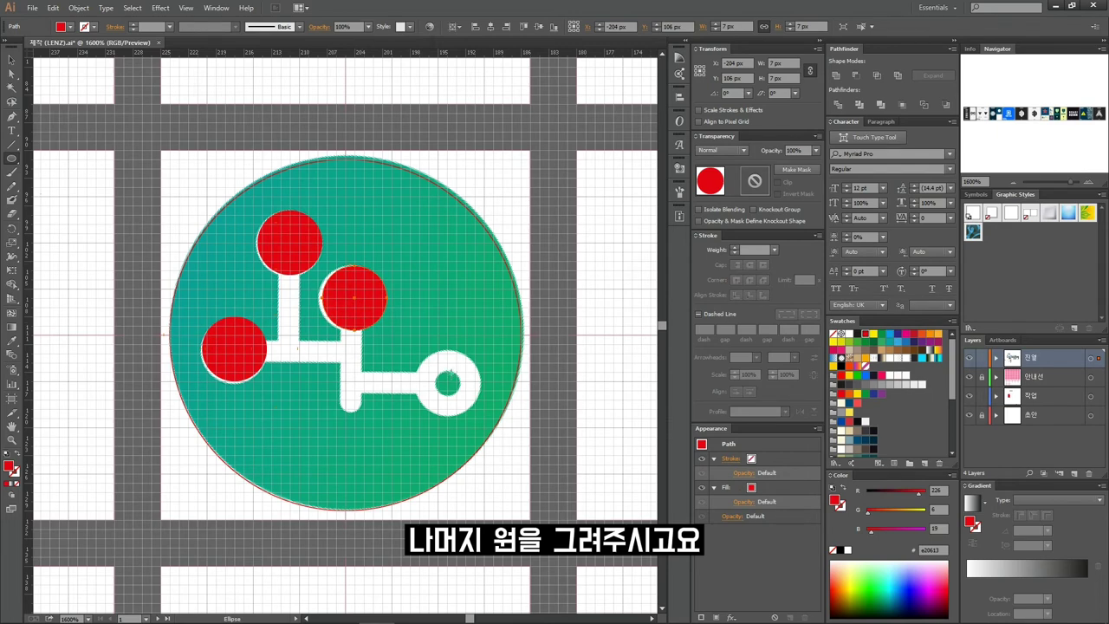
- Add a 7 px red circle over the logo's lower-right ring and position it at X -194 px, Y 115 px
drag(352, 297, 439, 384)
click(624, 27)
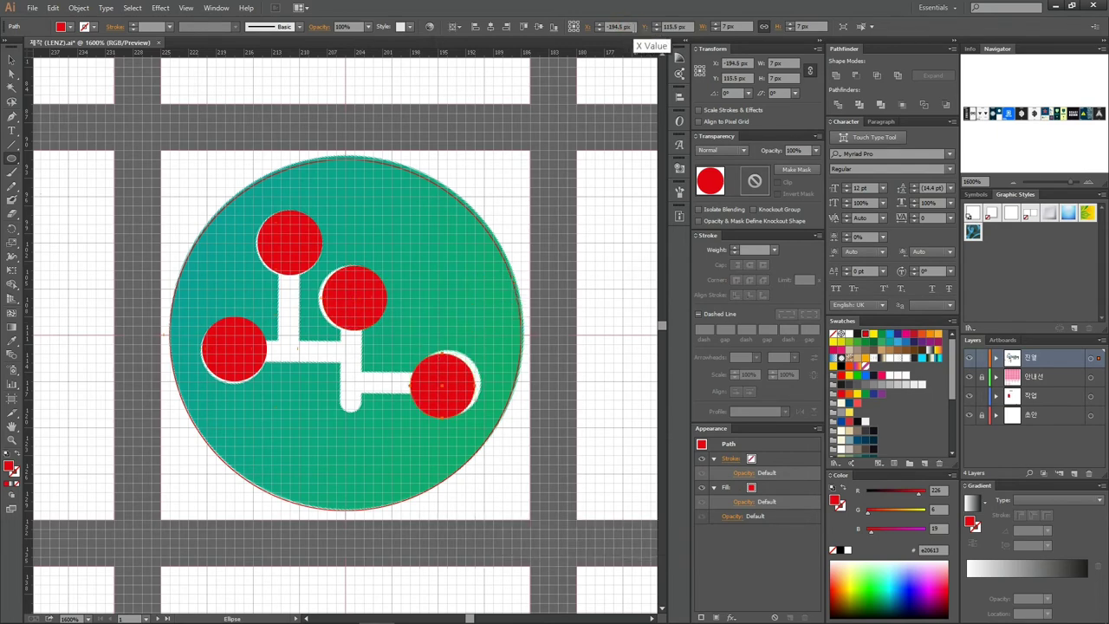
text(-194)
key(Return)
click(676, 27)
text(115)
key(Return)
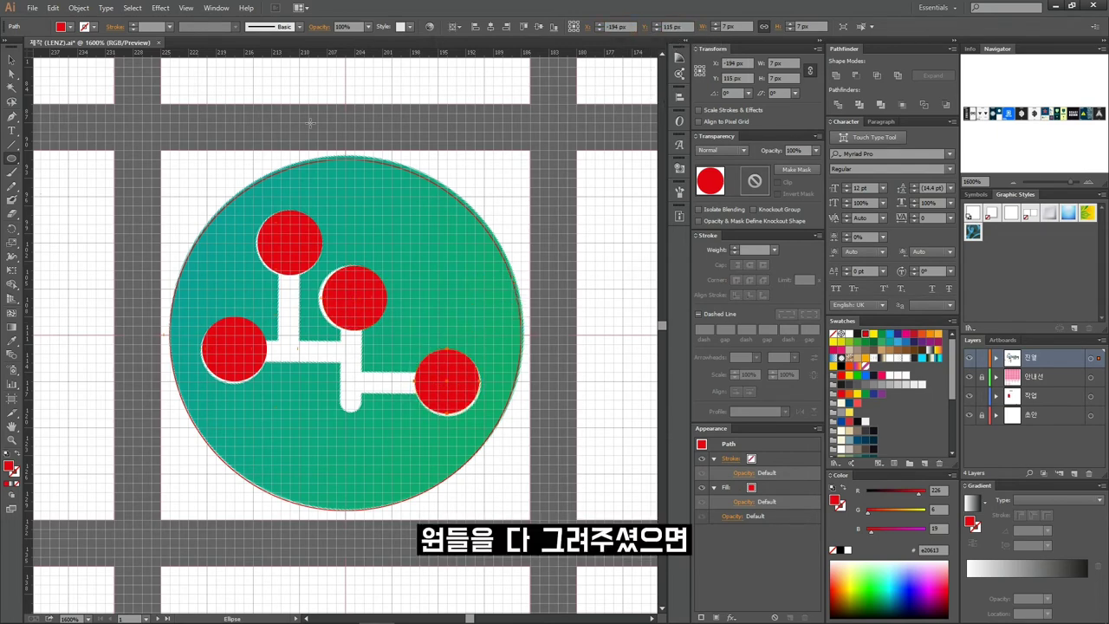
- Draw a horizontal red line about 10 px long into the lower-right circle, with a 2 px stroke and round caps
click(11, 143)
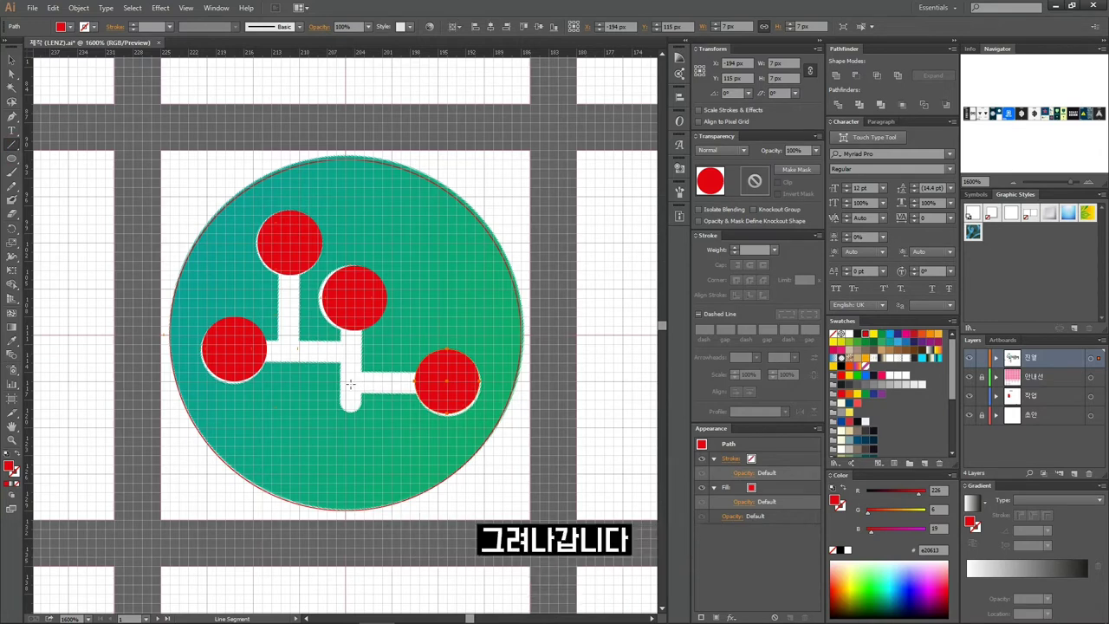
drag(355, 381, 447, 381)
key(v)
double_click(735, 247)
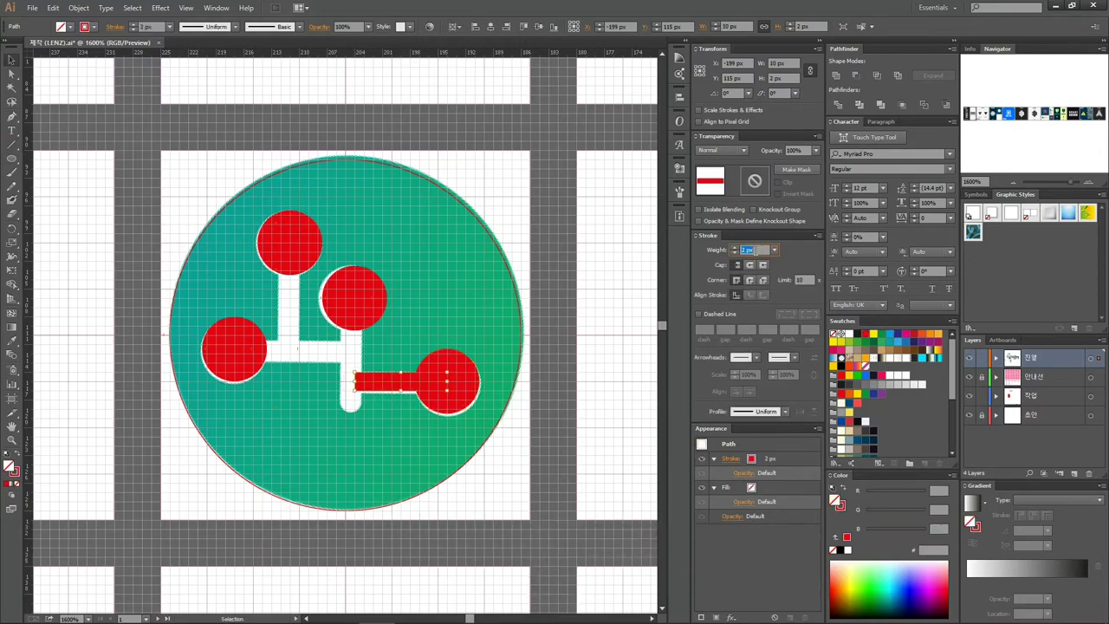
click(750, 264)
- Draw the remaining red connector lines over the logo's vertical stem and the branches to the other circles
click(11, 145)
drag(355, 312, 355, 409)
mouse_move(354, 344)
mouse_down()
mouse_move(242, 349)
mouse_move(290, 261)
mouse_up()
- Nudge the anchor points of the central stem and its branch to match the connector lines of the logo behind
click(12, 61)
click(13, 75)
key(Down)
drag(276, 330, 364, 355)
key(Left)
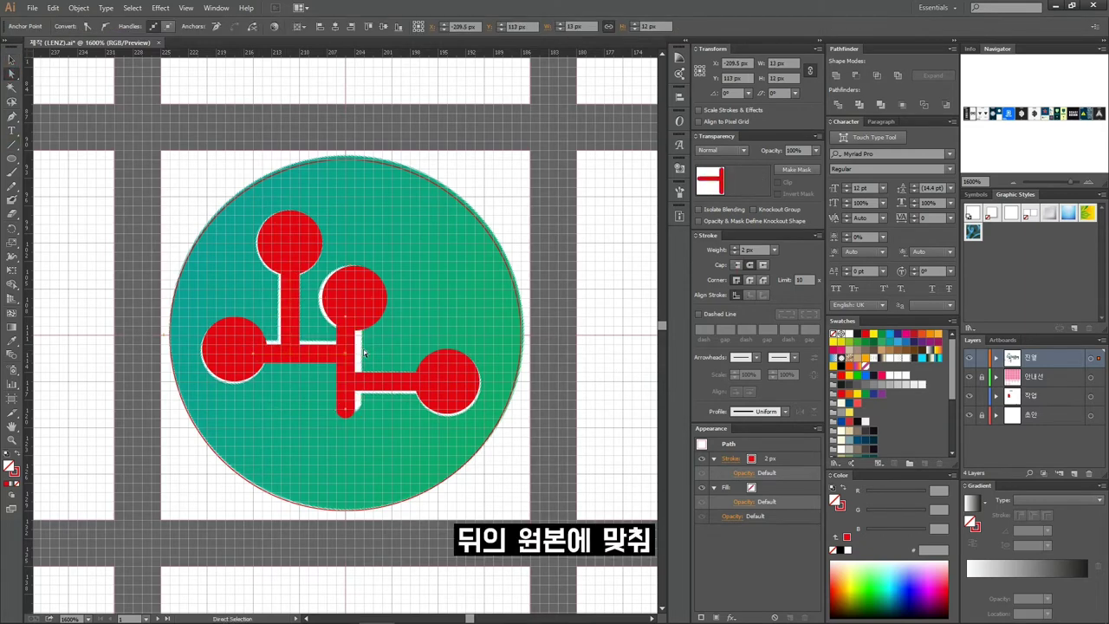
key(Right)
key(v)
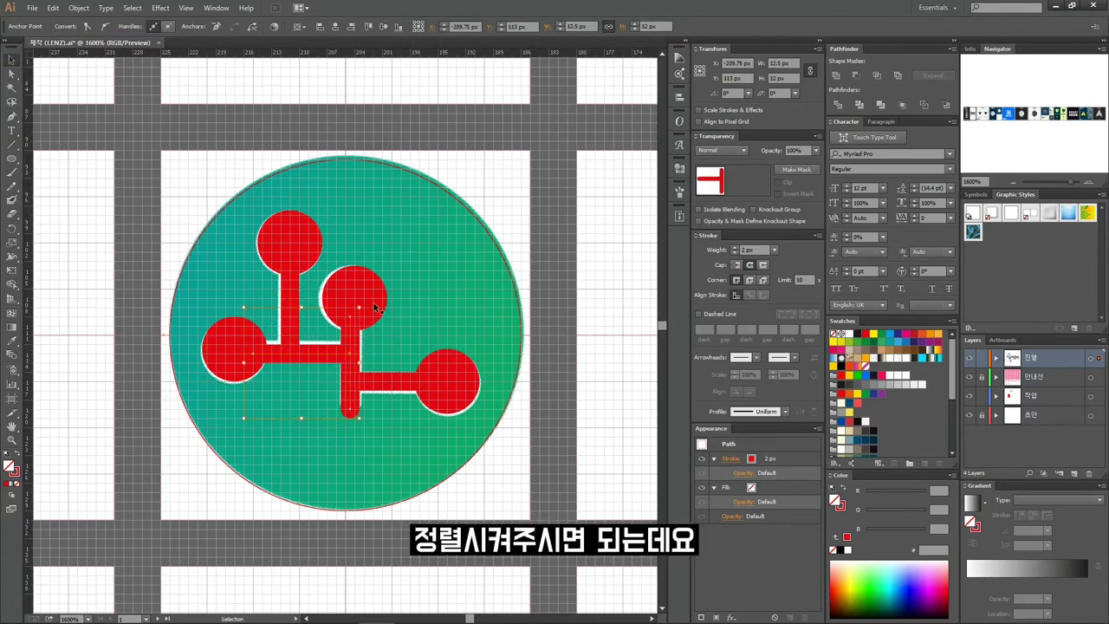
- Set the X position of the red circle above the central stem to -204.5 px
click(374, 306)
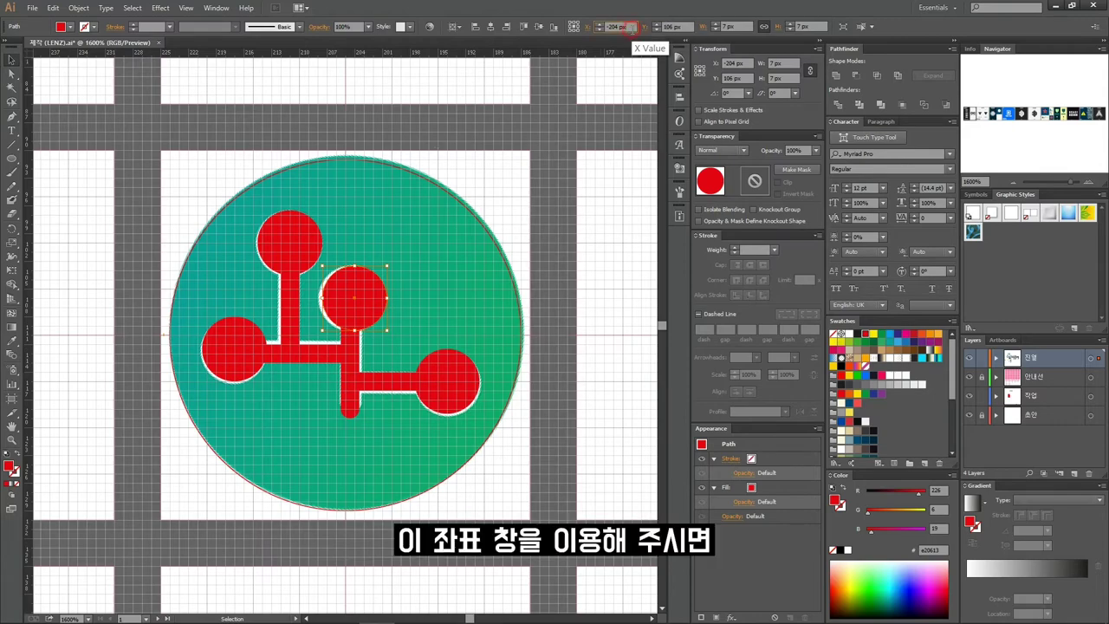
key(Return)
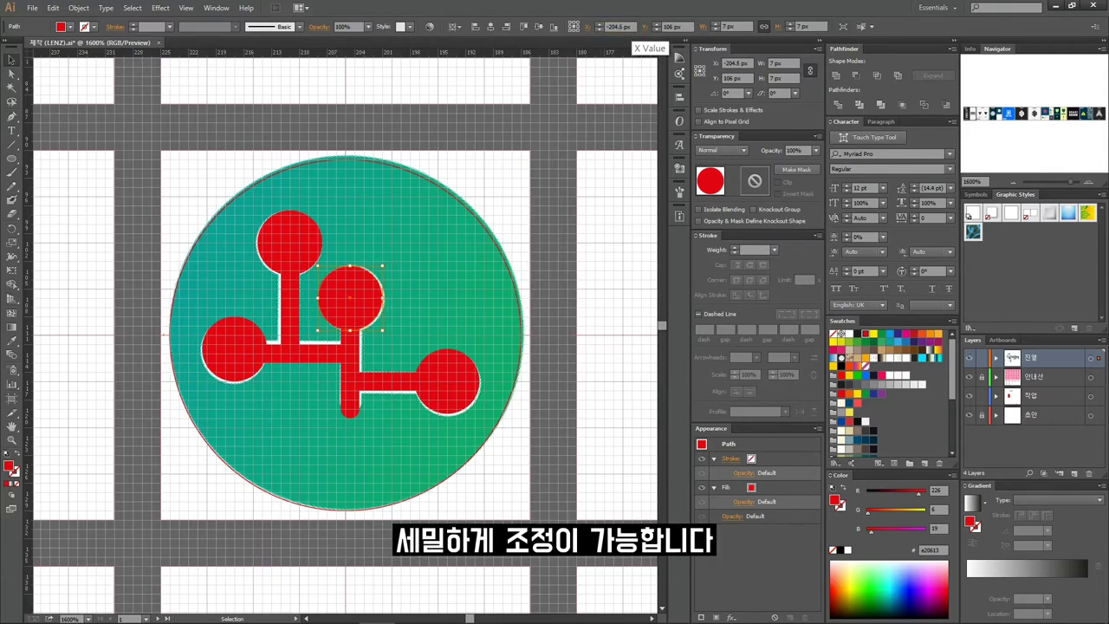
- Turn the solid red node circles into rings by swapping their fill and stroke
click(290, 242)
shift+click(208, 336)
shift+click(447, 382)
key(shift+x)
scroll(437, 396, up, 2)
key(a)
click(468, 355)
scroll(467, 354, down, 3)
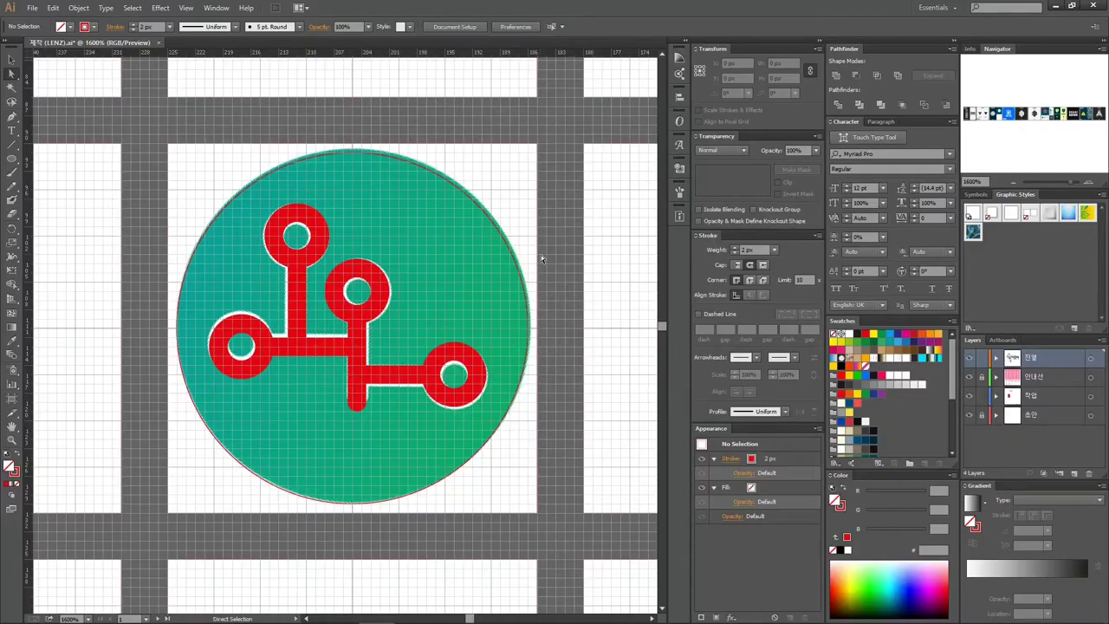
- Select all the traced circles and lines, including the large outline, and group them
key(v)
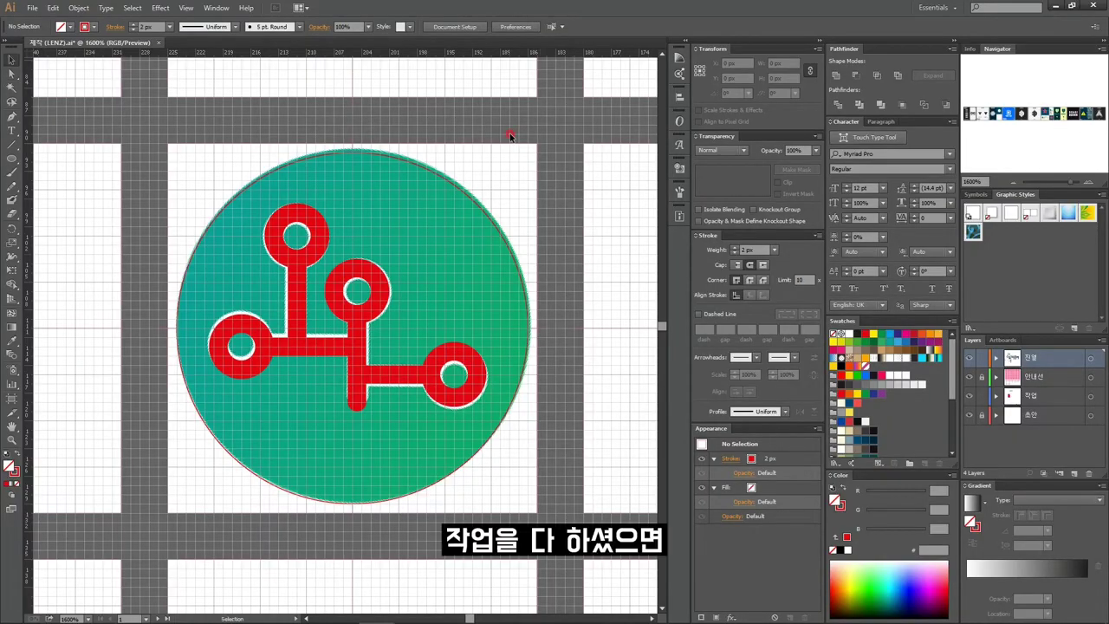
click(436, 278)
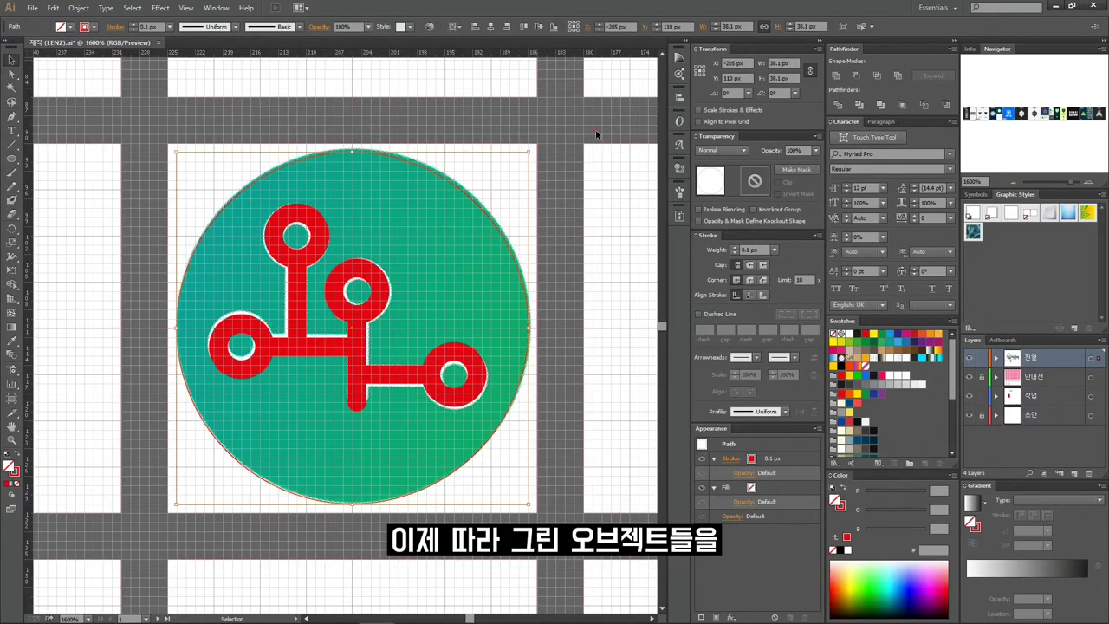
drag(596, 136, 176, 483)
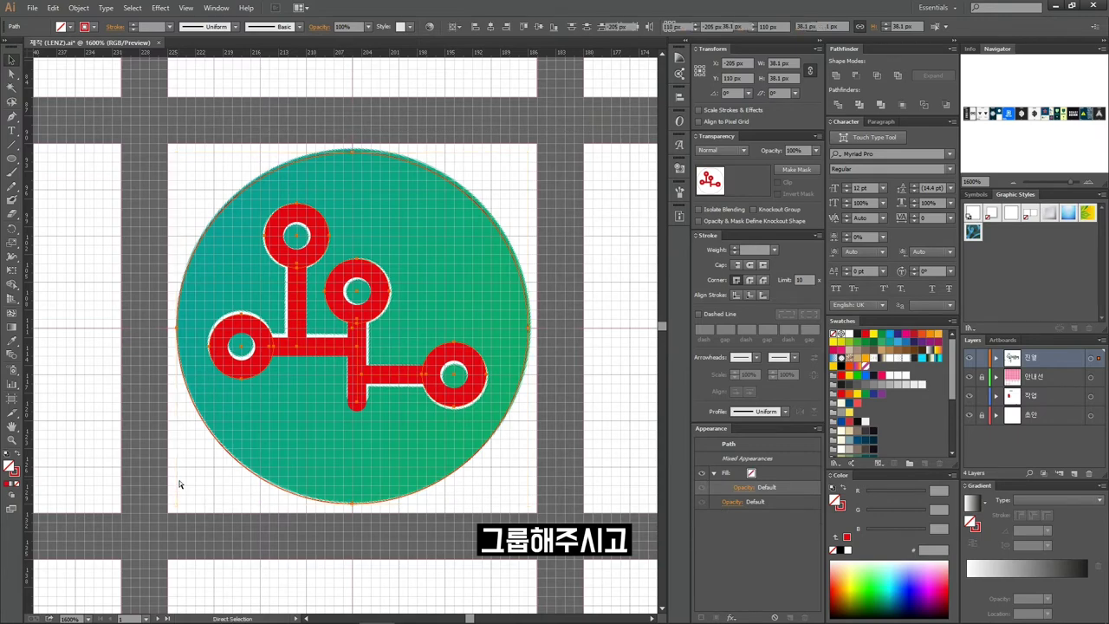
key(ctrl+g)
- Rotate the grouped tracing by 24°
key(r)
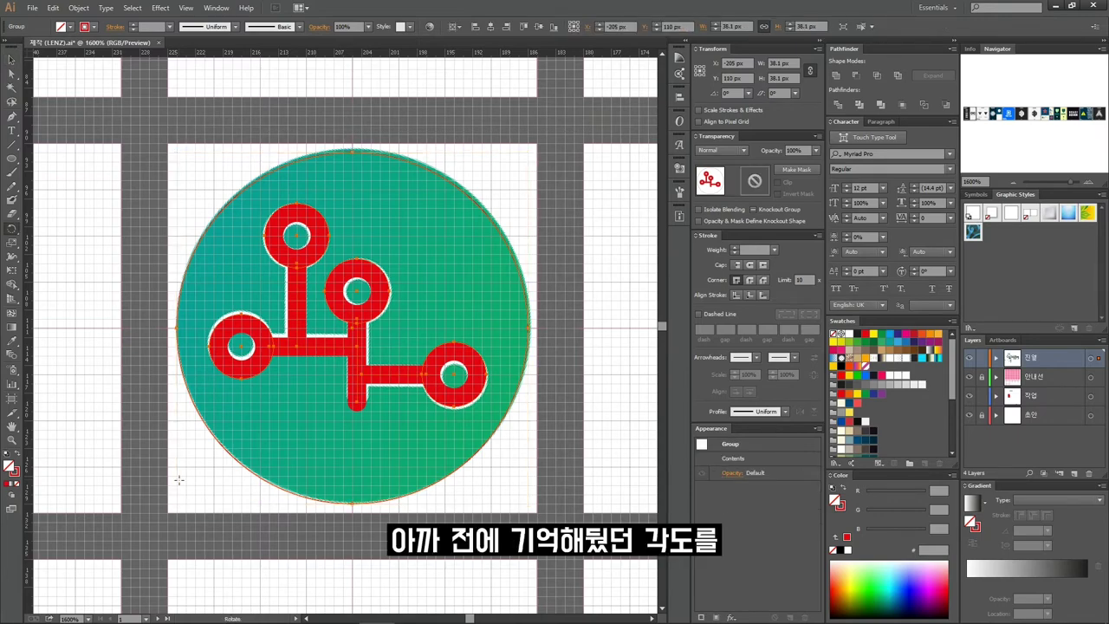
key(Return)
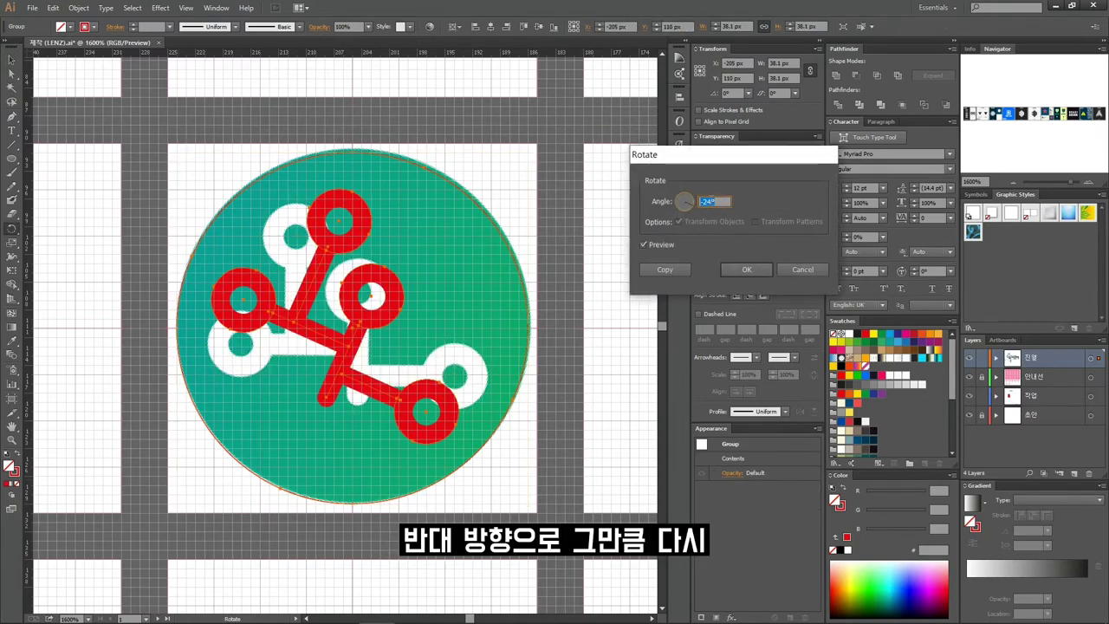
scroll(718, 201, up, 6)
text(24)
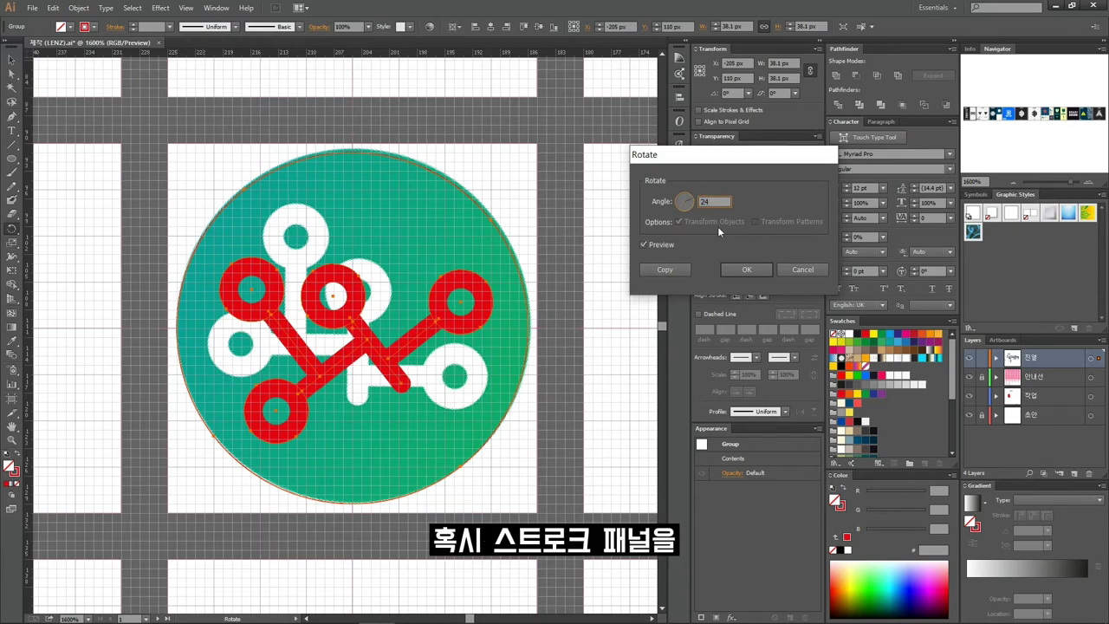
click(749, 267)
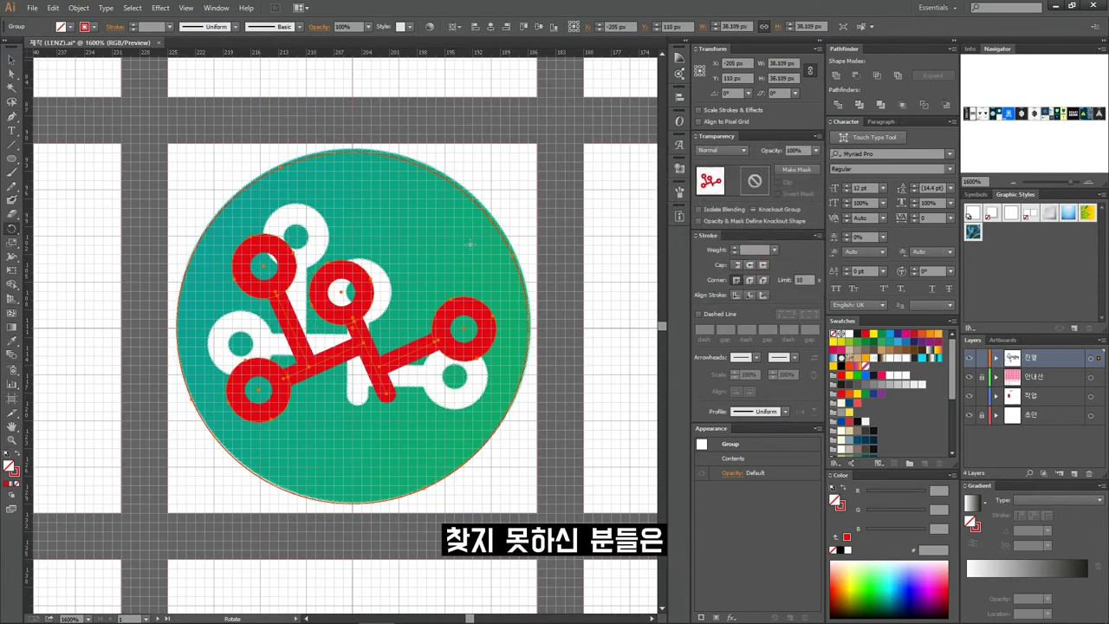
click(216, 8)
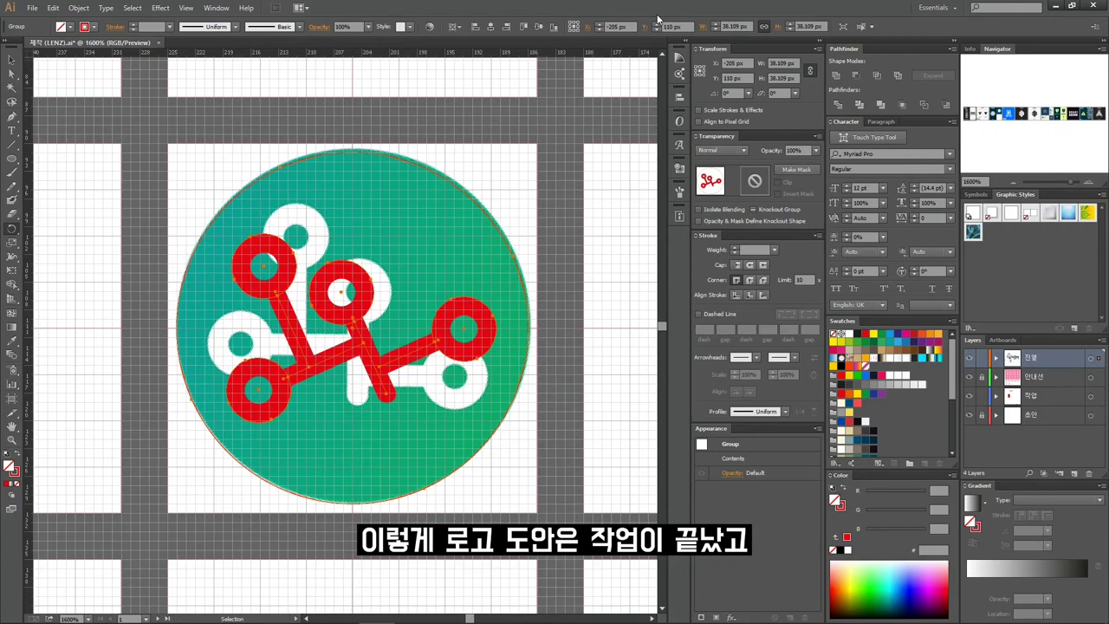
- Ungroup the tracing and recolor the node rings and connector lines white
key(ctrl+shift+g)
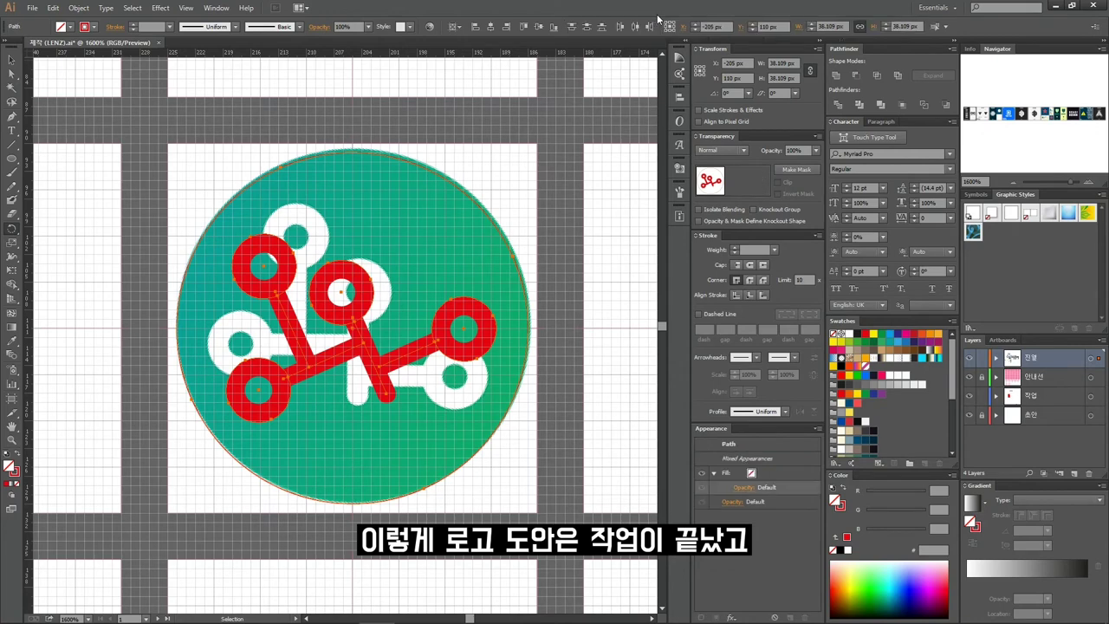
click(11, 59)
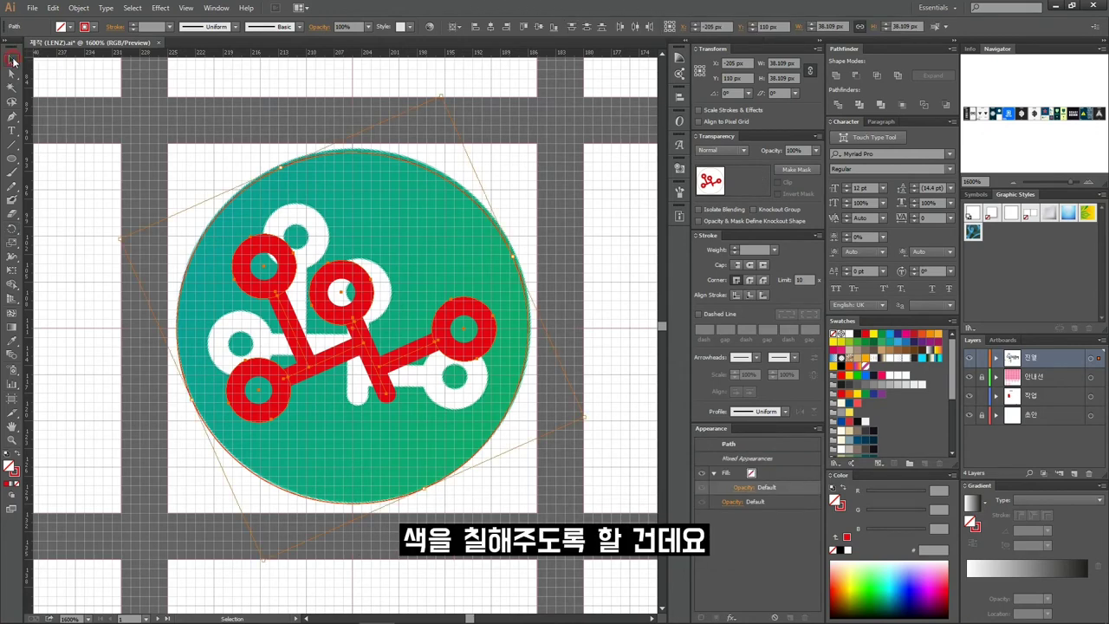
click(451, 242)
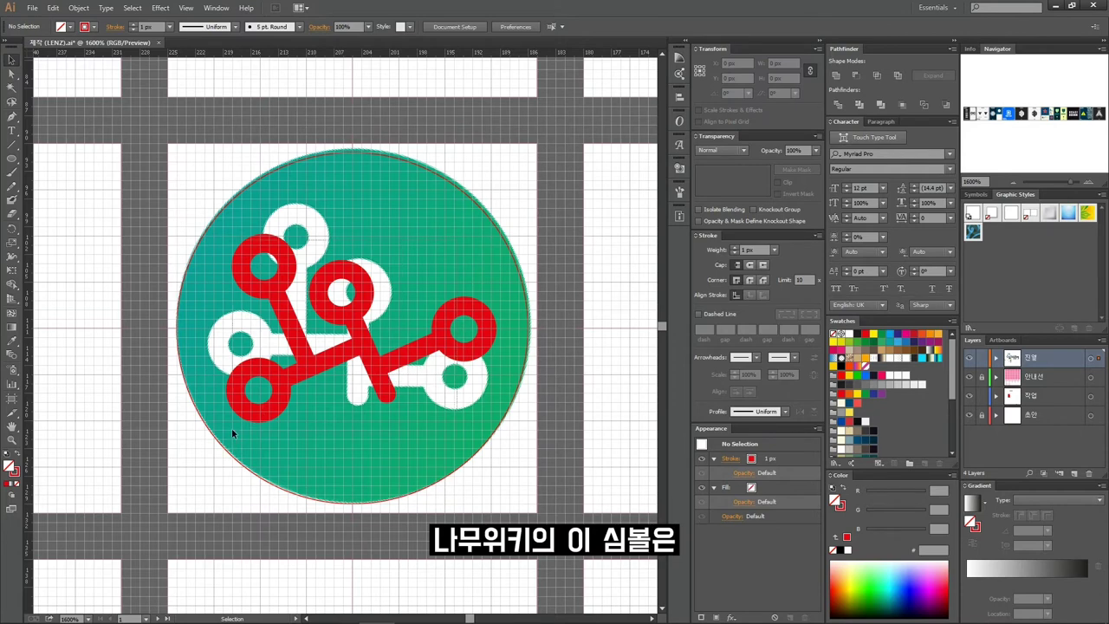
click(340, 221)
drag(402, 196, 450, 160)
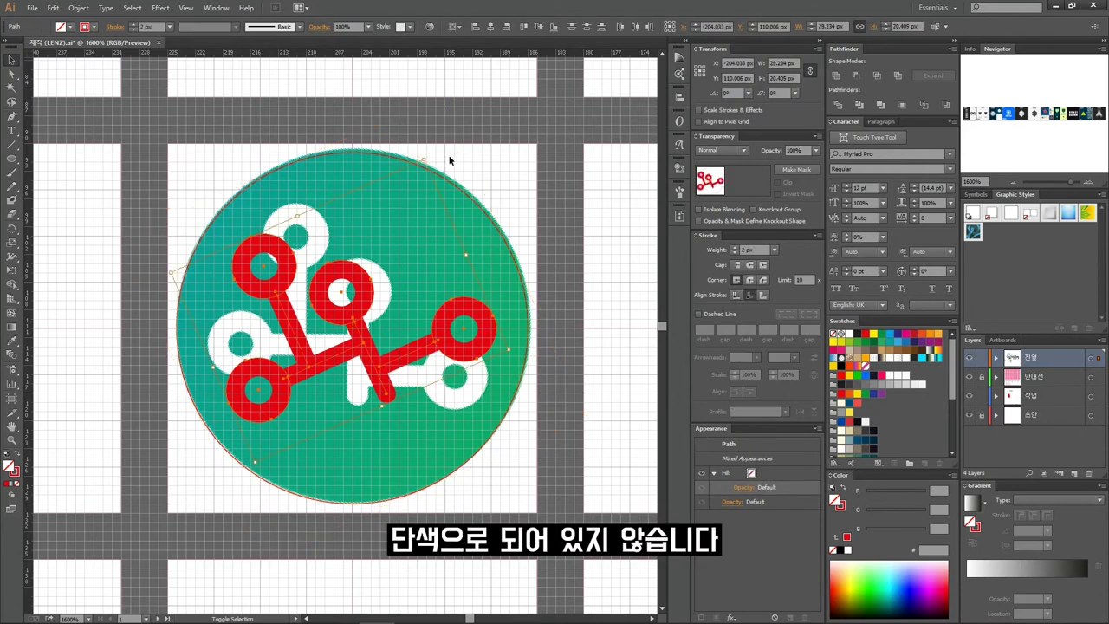
click(849, 335)
- Remove the stroke and fill from the large traced circle, leaving the logo behind exposed for color sampling
click(459, 231)
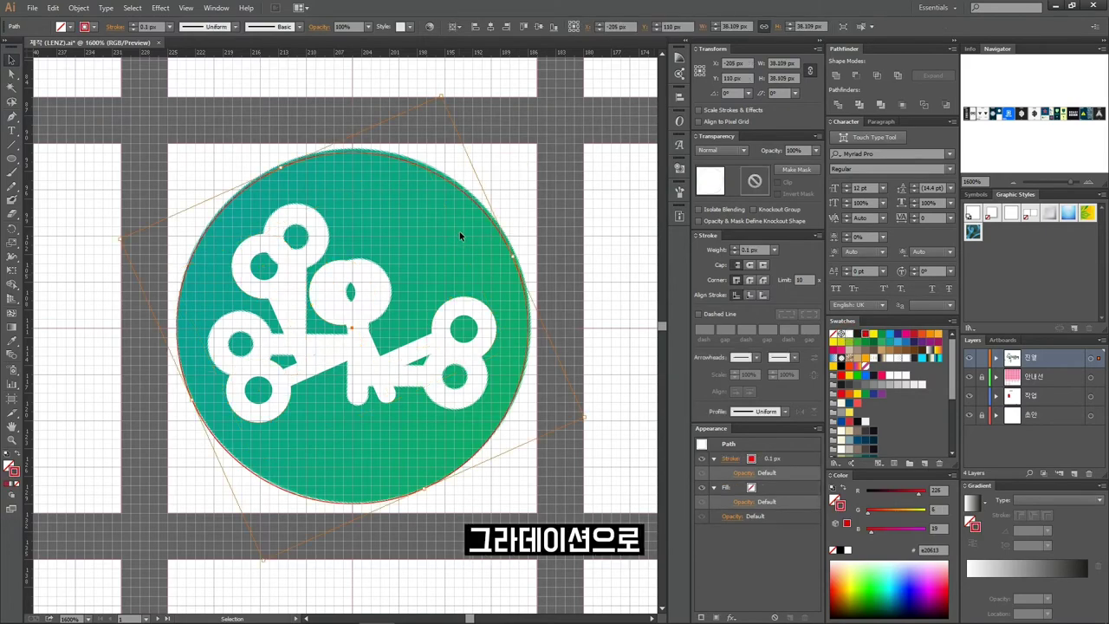
click(19, 459)
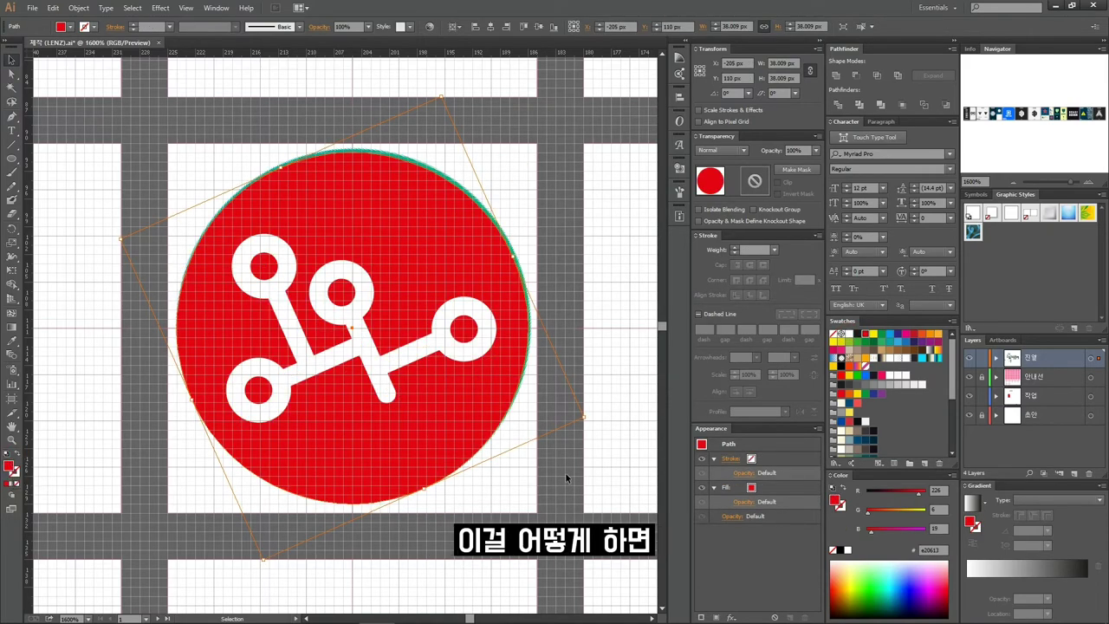
key(slash)
click(240, 248)
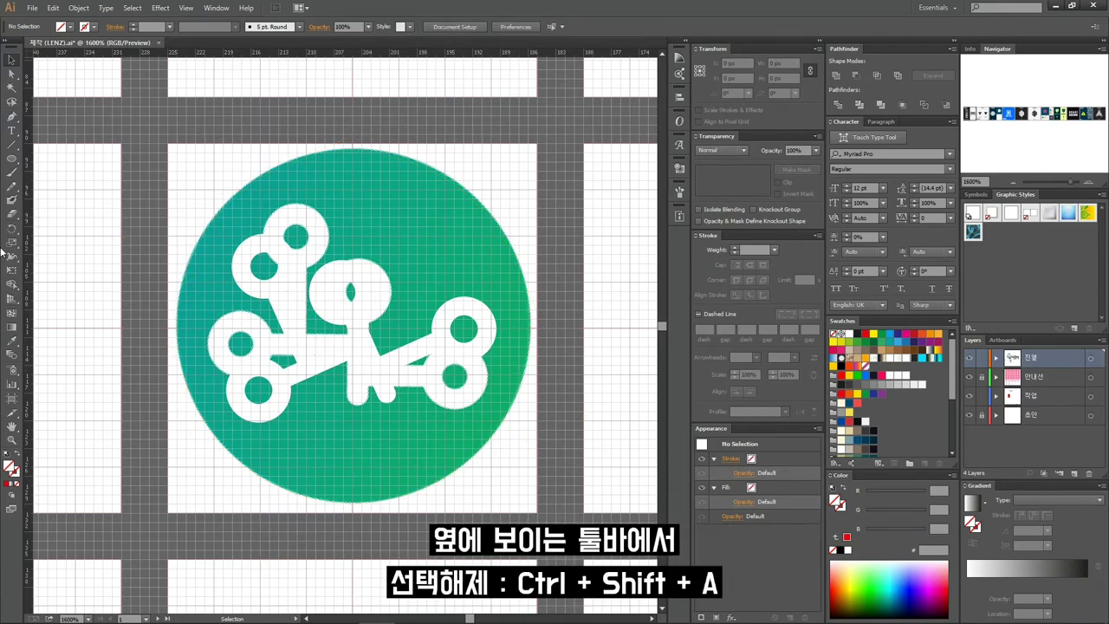
- Sample the green at the right edge of the original logo and save it as an RGB 15, 172, 108 swatch
click(16, 348)
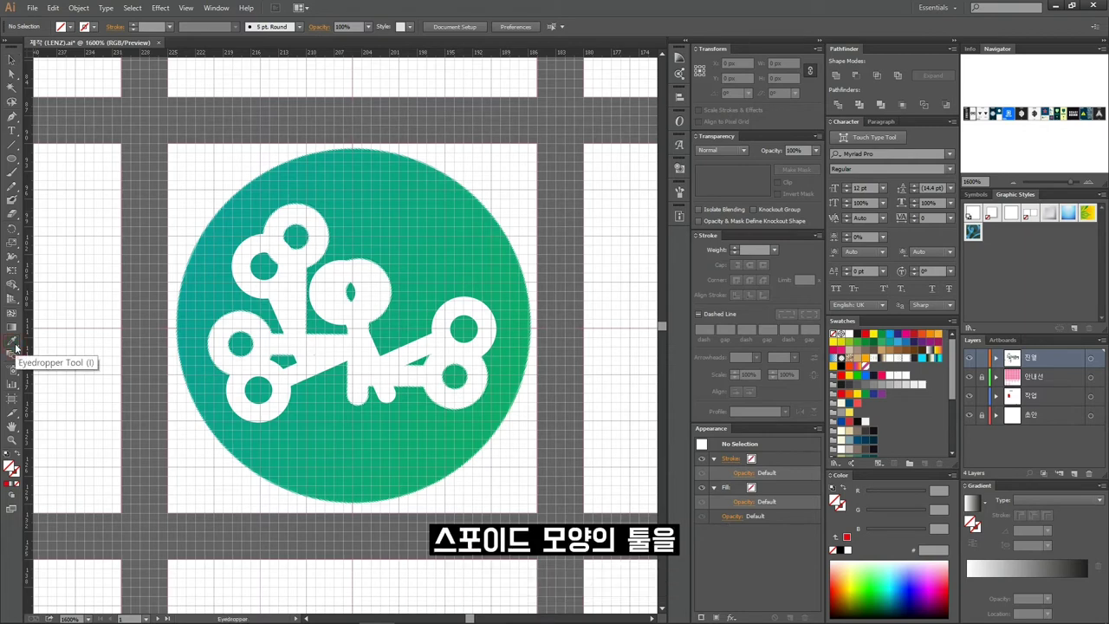
click(530, 323)
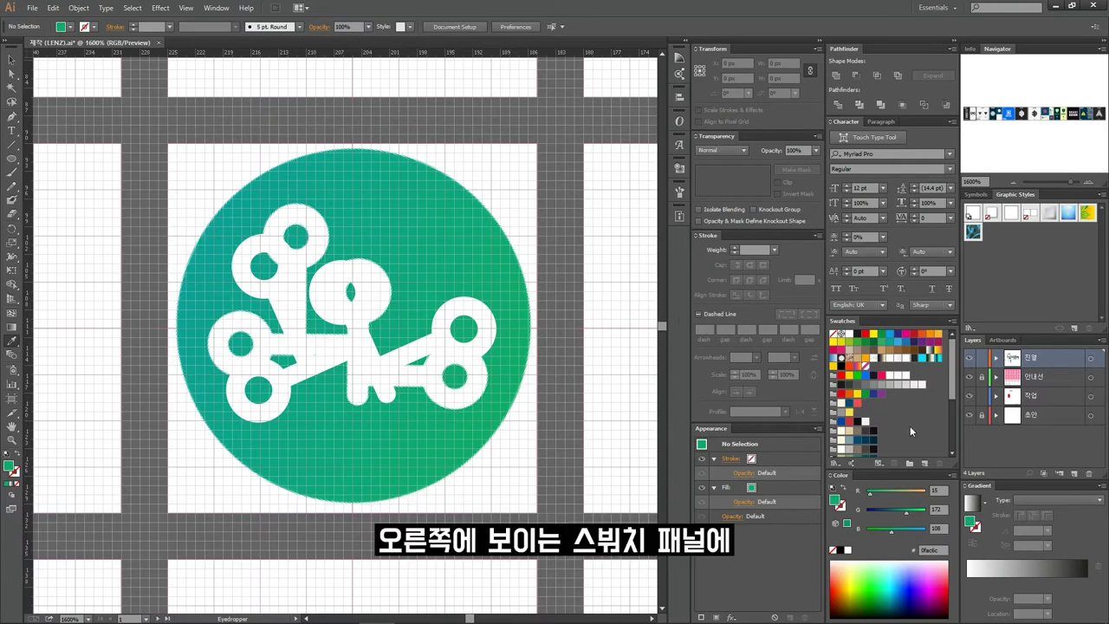
click(219, 8)
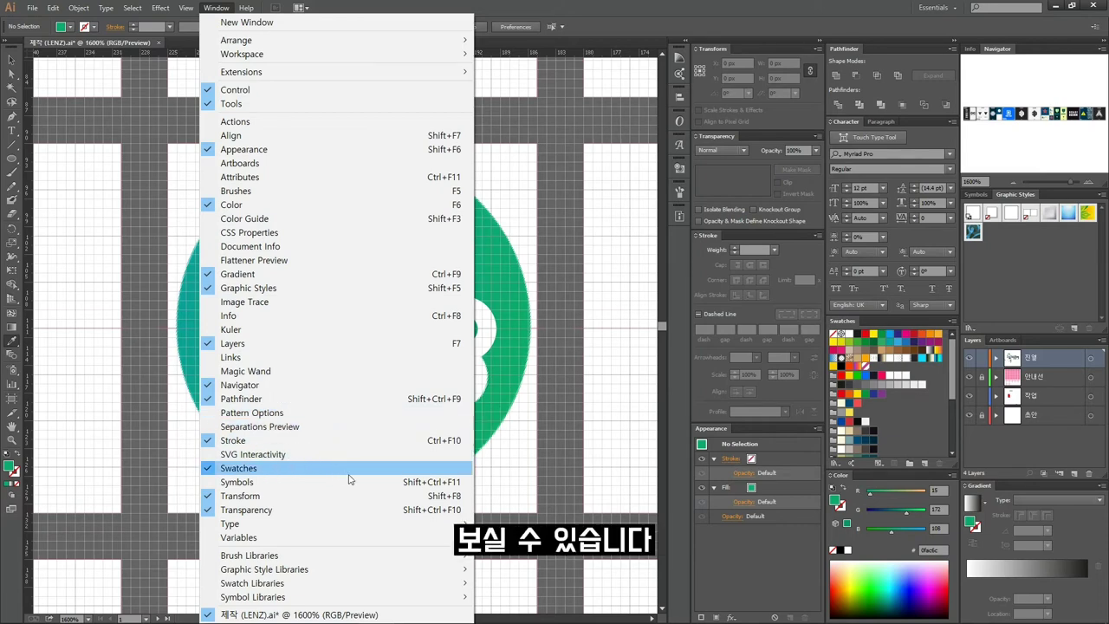
click(943, 431)
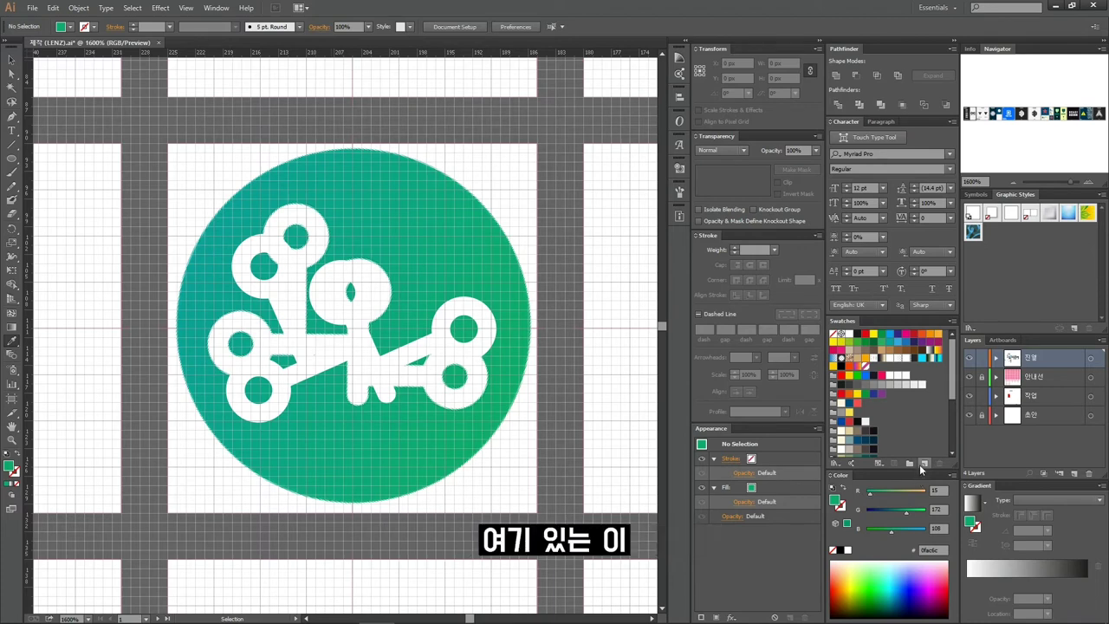
click(922, 465)
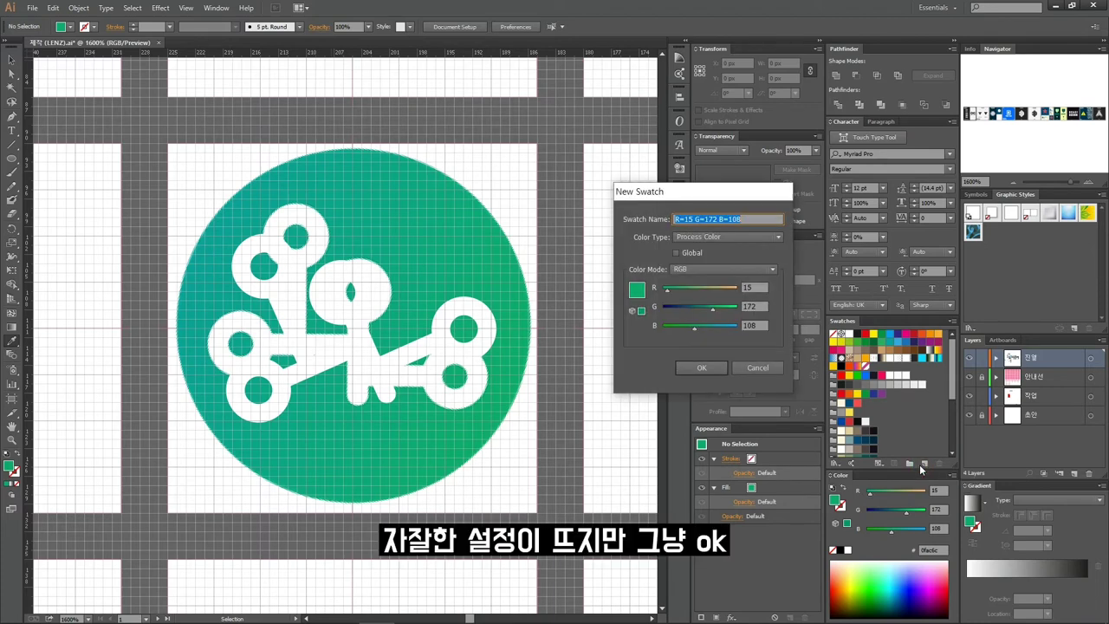
click(702, 368)
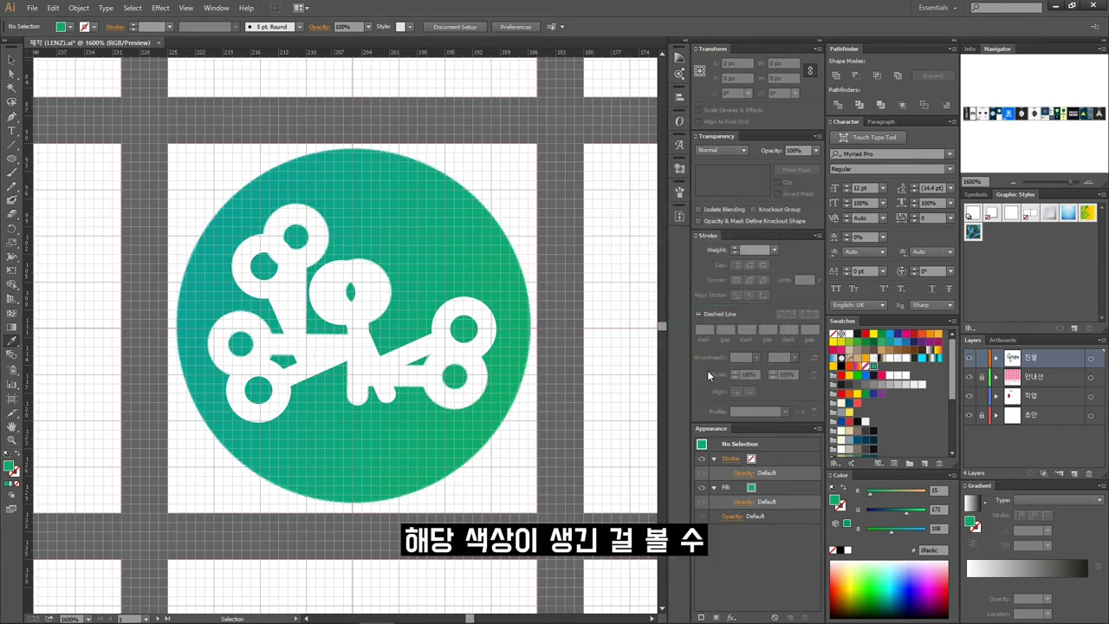
- Sample the teal at the left edge of the original logo and save it as an RGB 12, 162, 148 swatch
key(i)
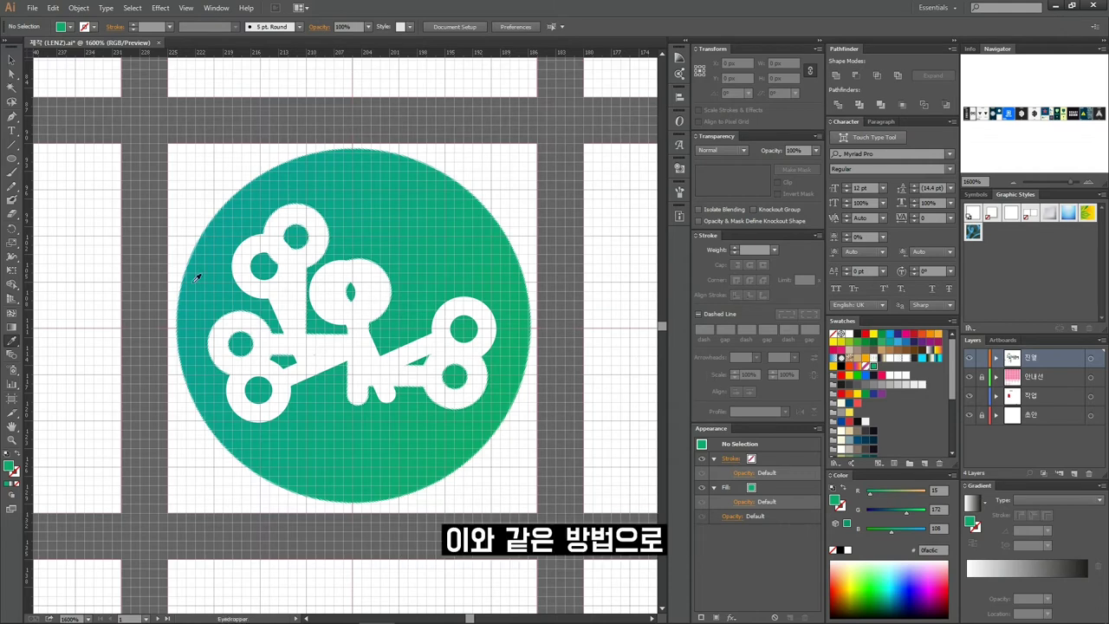
click(183, 312)
click(923, 462)
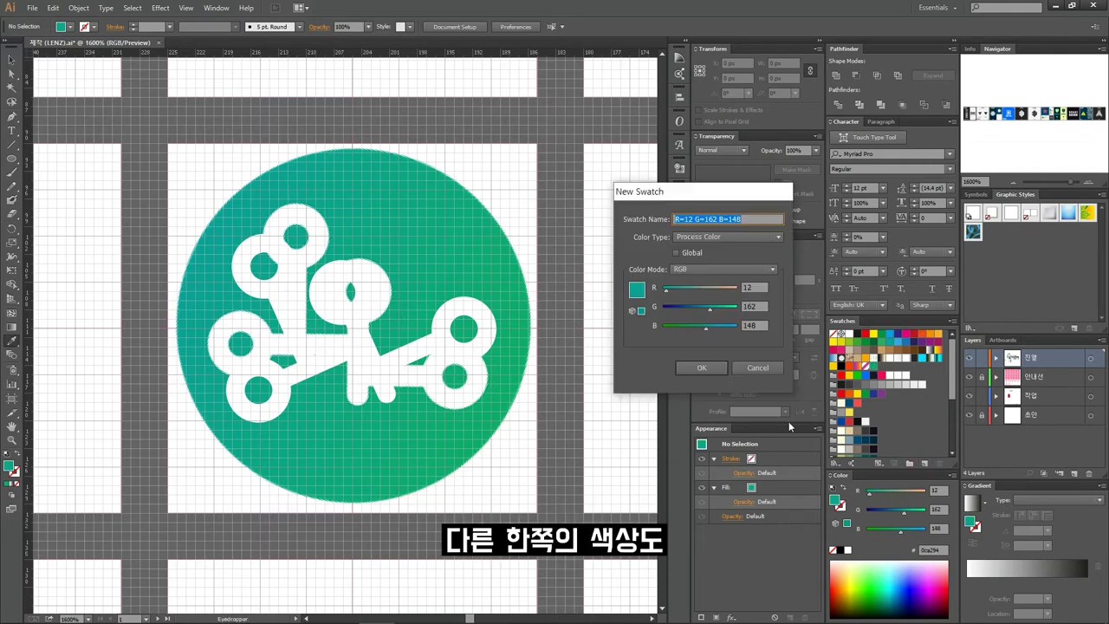
click(700, 373)
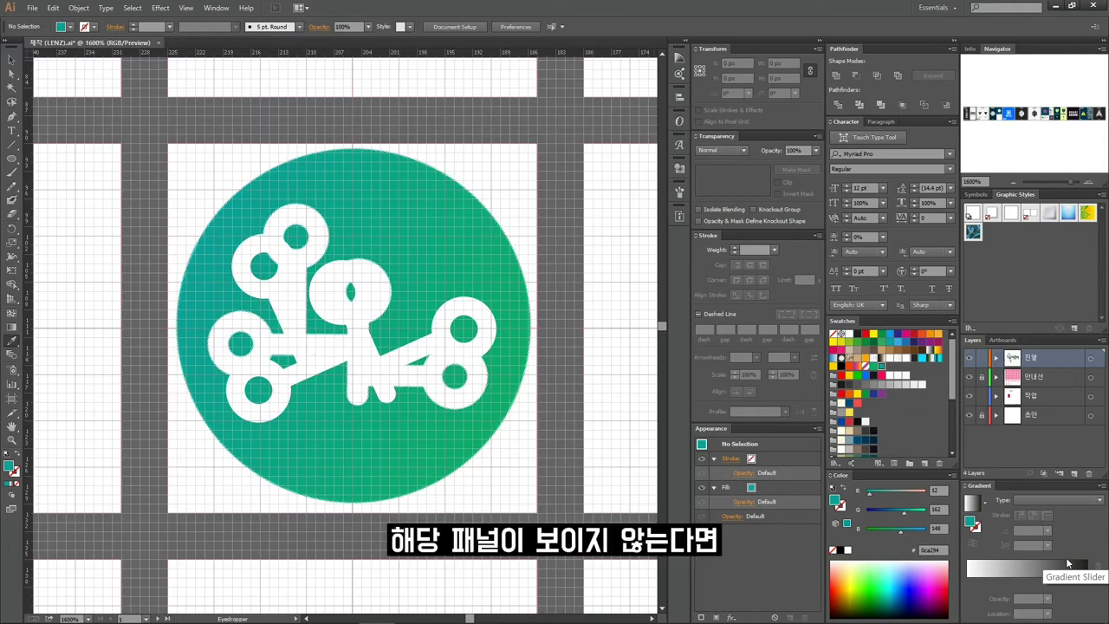
- Fill the large circle with a linear gradient running from the saved teal swatch to the saved green swatch
click(217, 8)
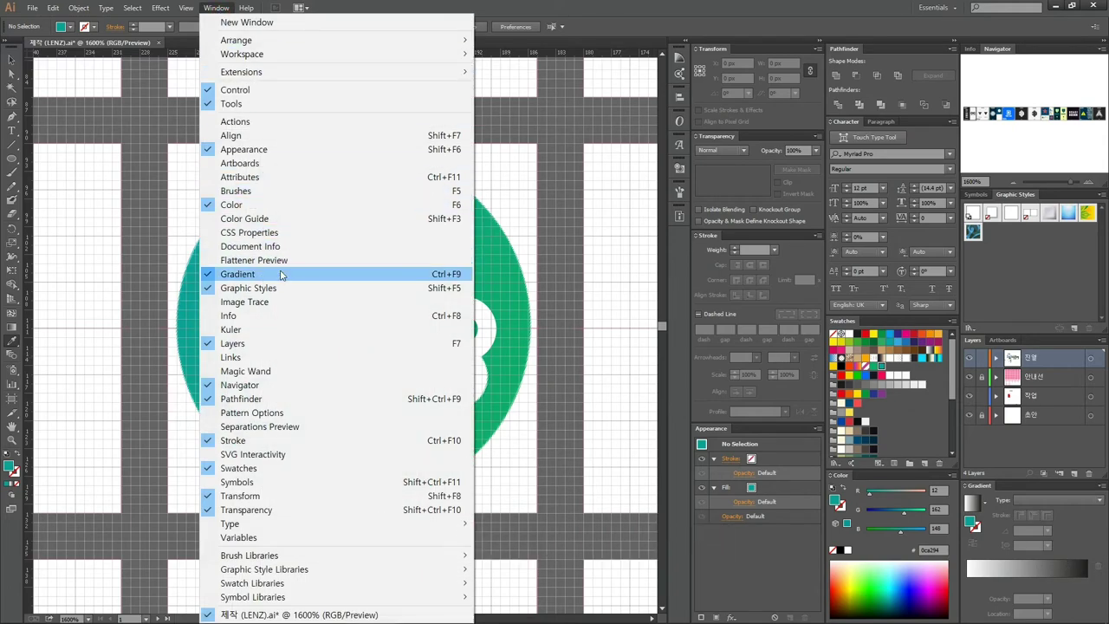
click(1077, 535)
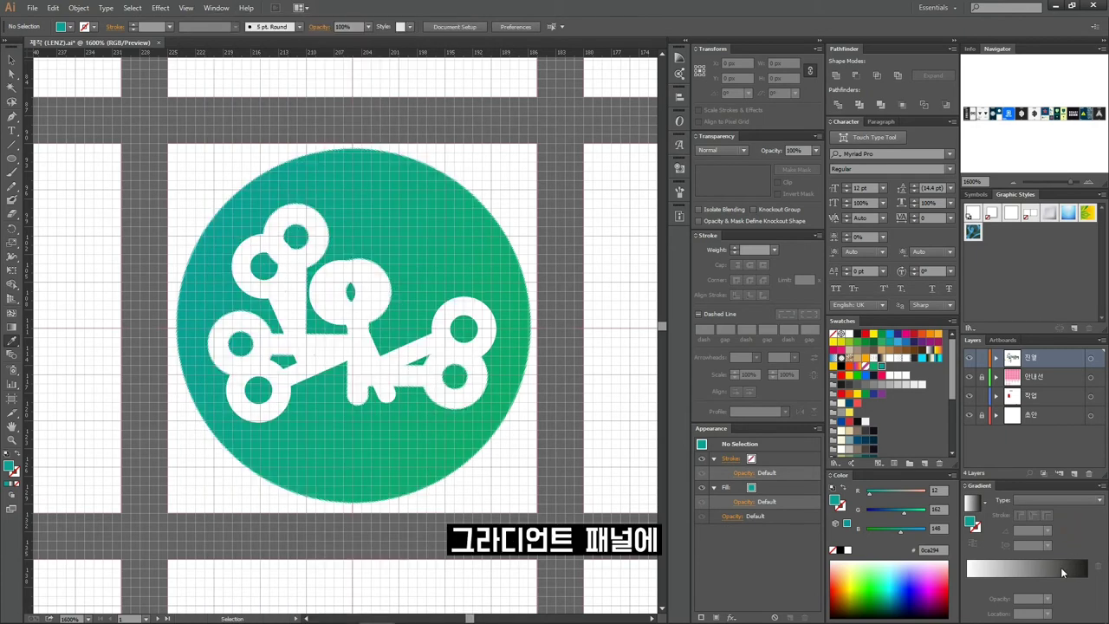
key(v)
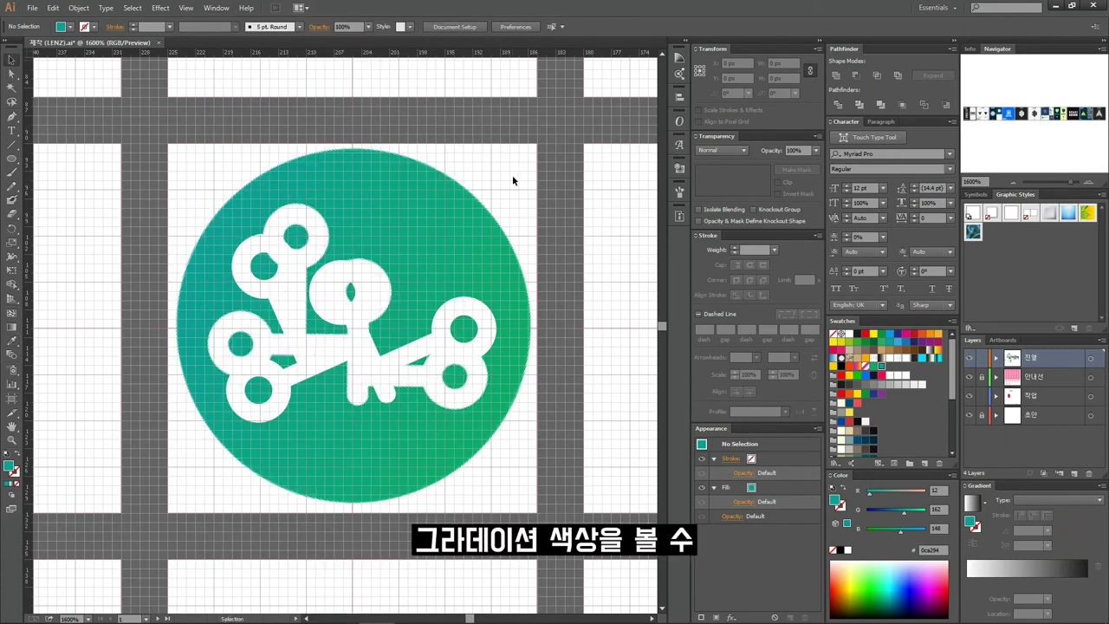
click(459, 223)
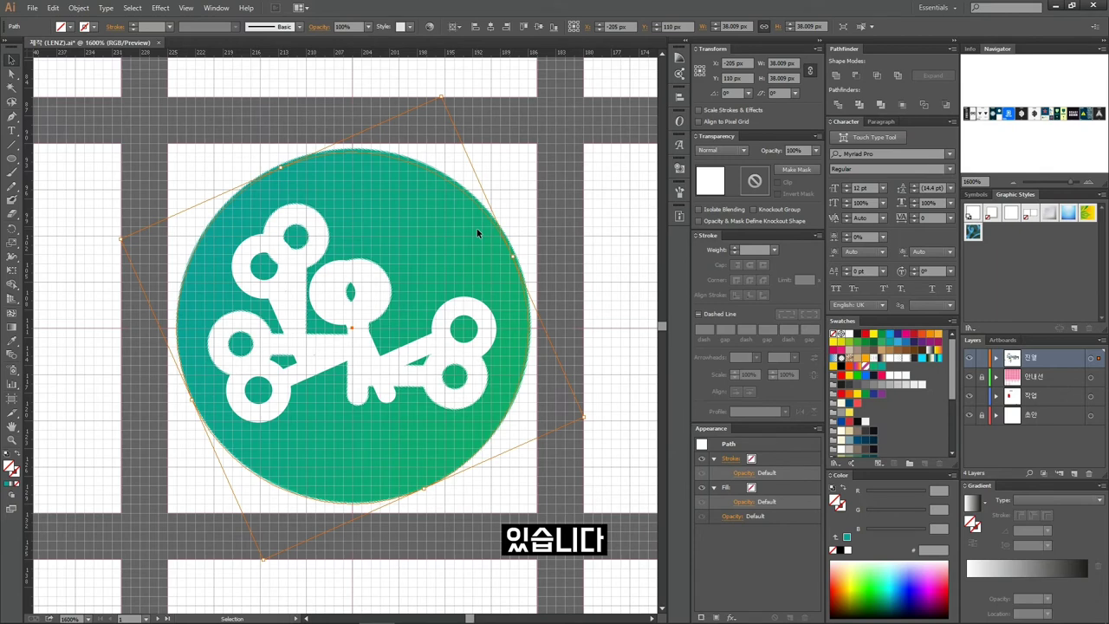
click(1061, 566)
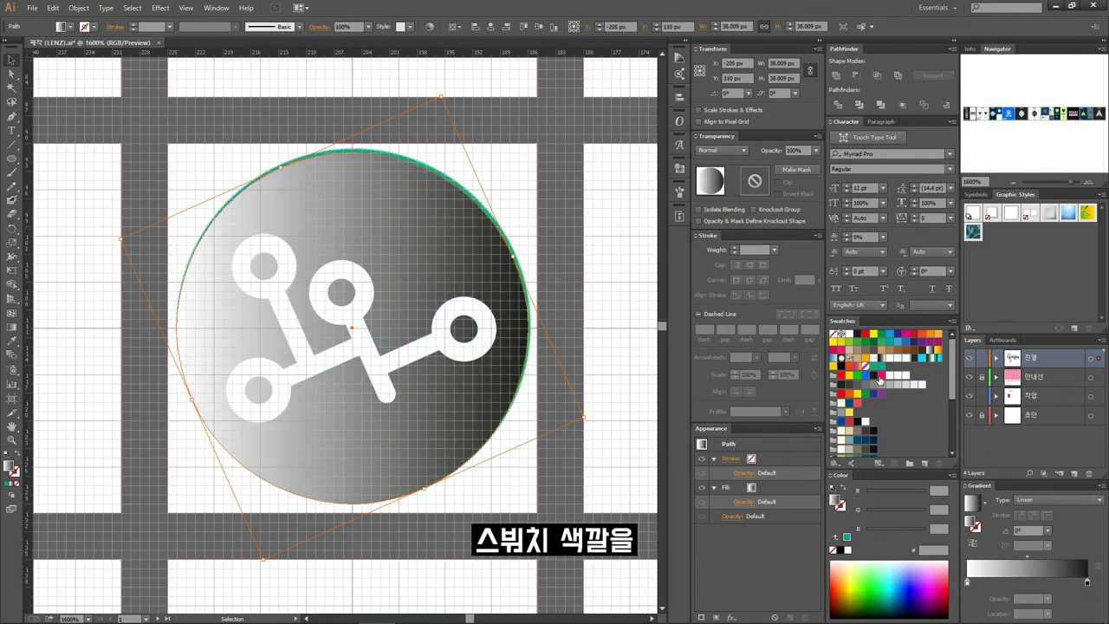
drag(882, 368, 968, 587)
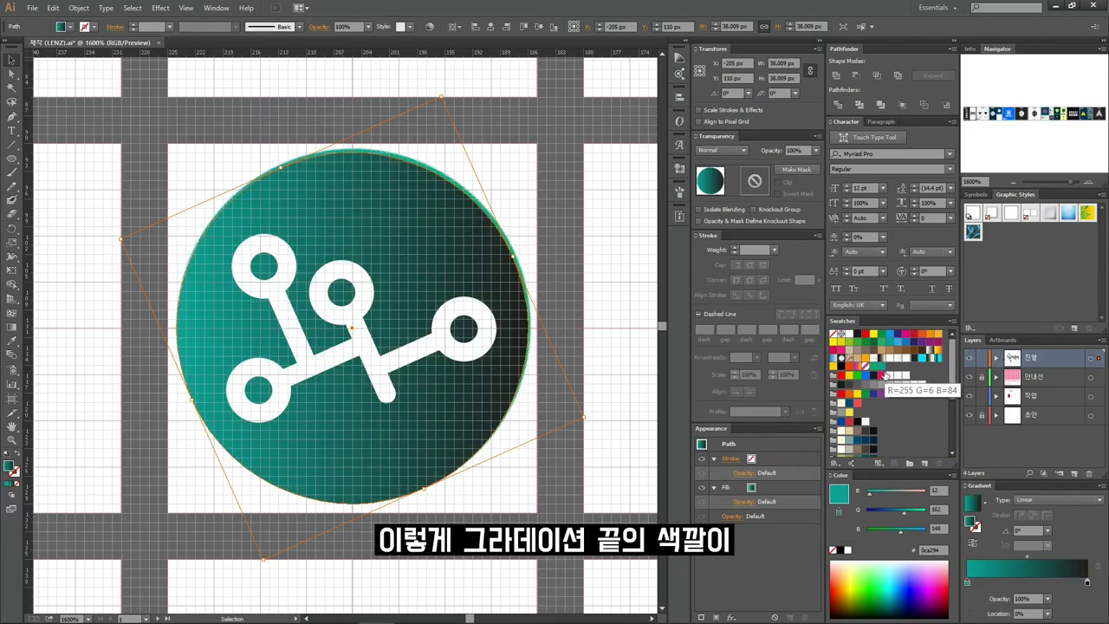
drag(873, 367, 1089, 589)
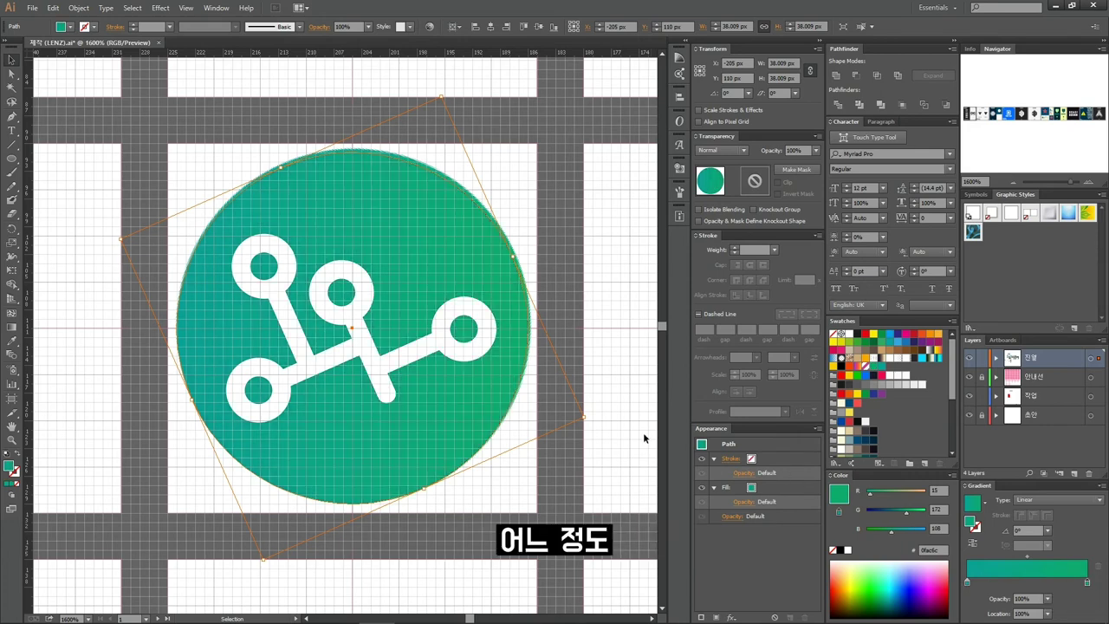
- Delete the original logo image behind the traced circle
click(527, 415)
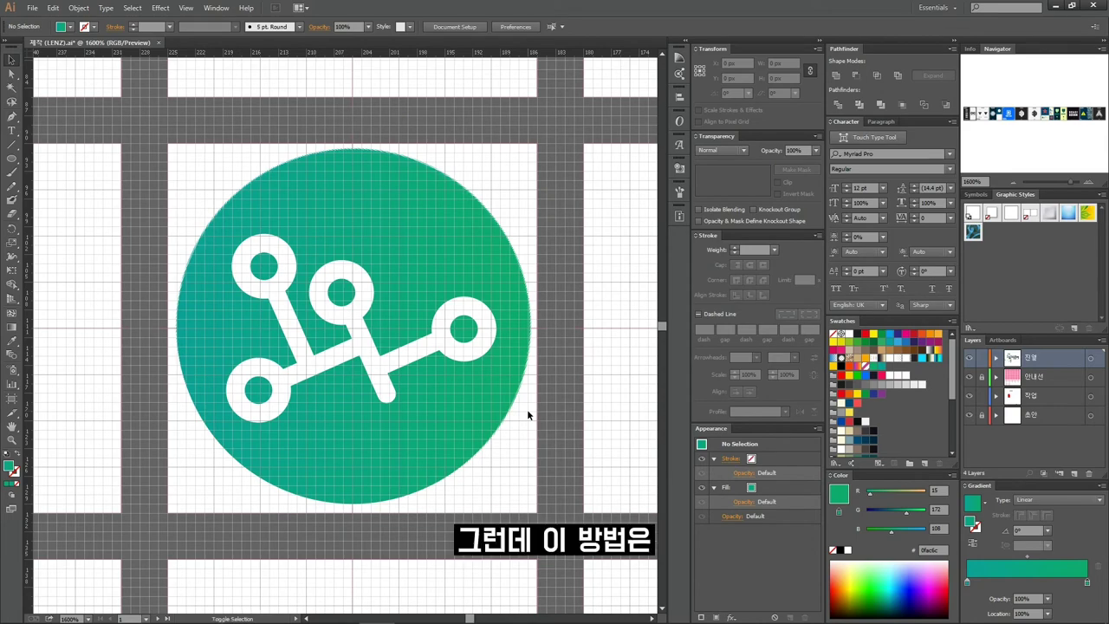
click(527, 414)
key(Delete)
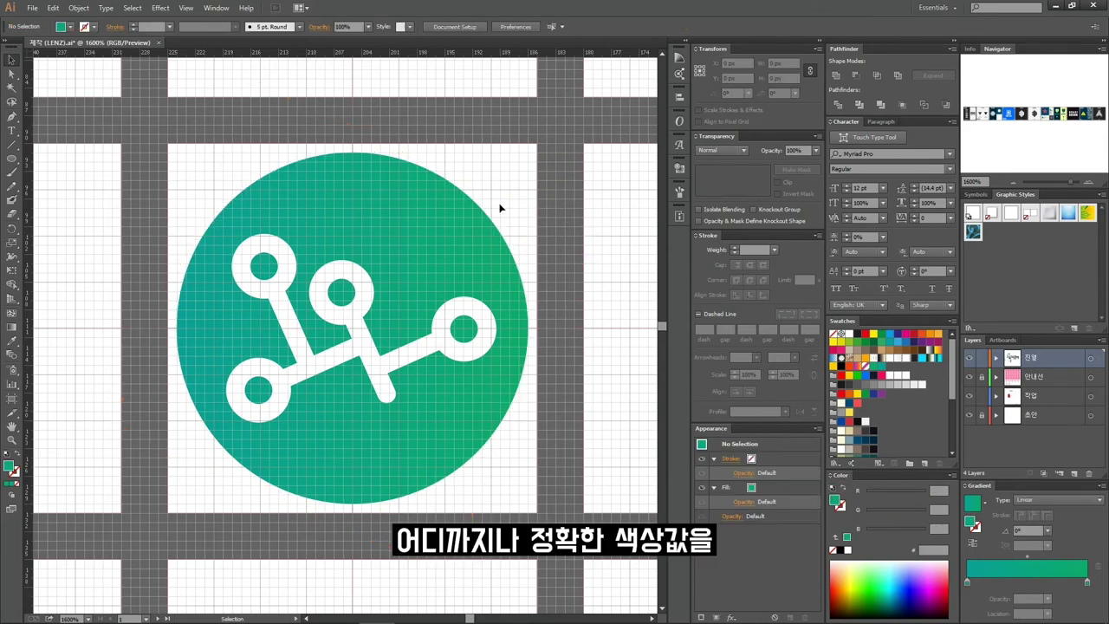
click(424, 278)
drag(537, 174, 162, 489)
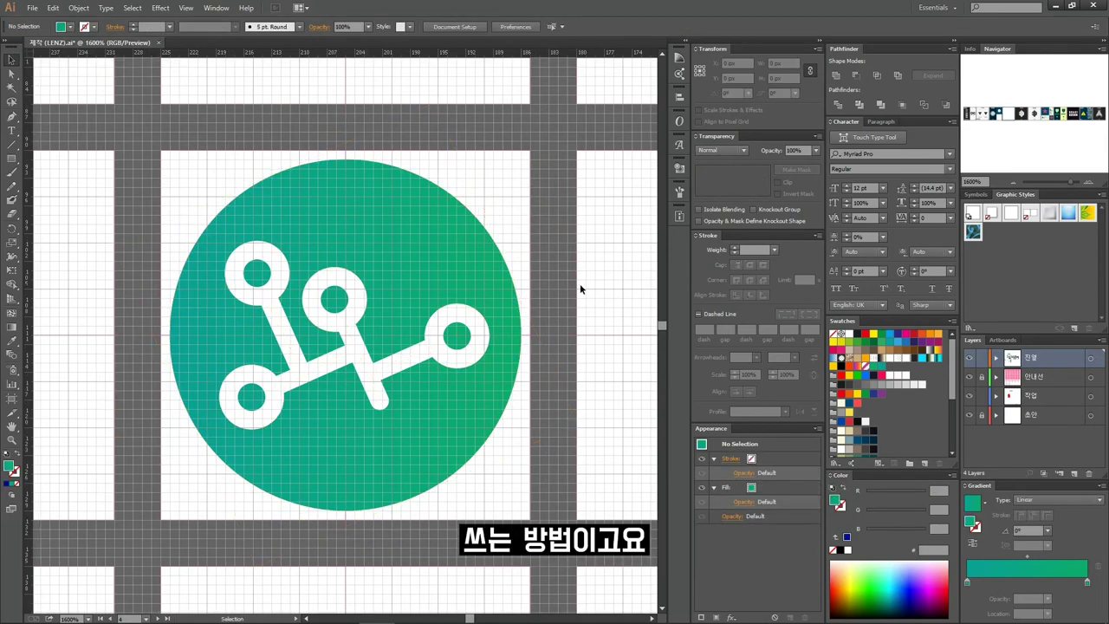
- Set the darker starting color of the large circle's gradient to #00A495
key(v)
click(464, 268)
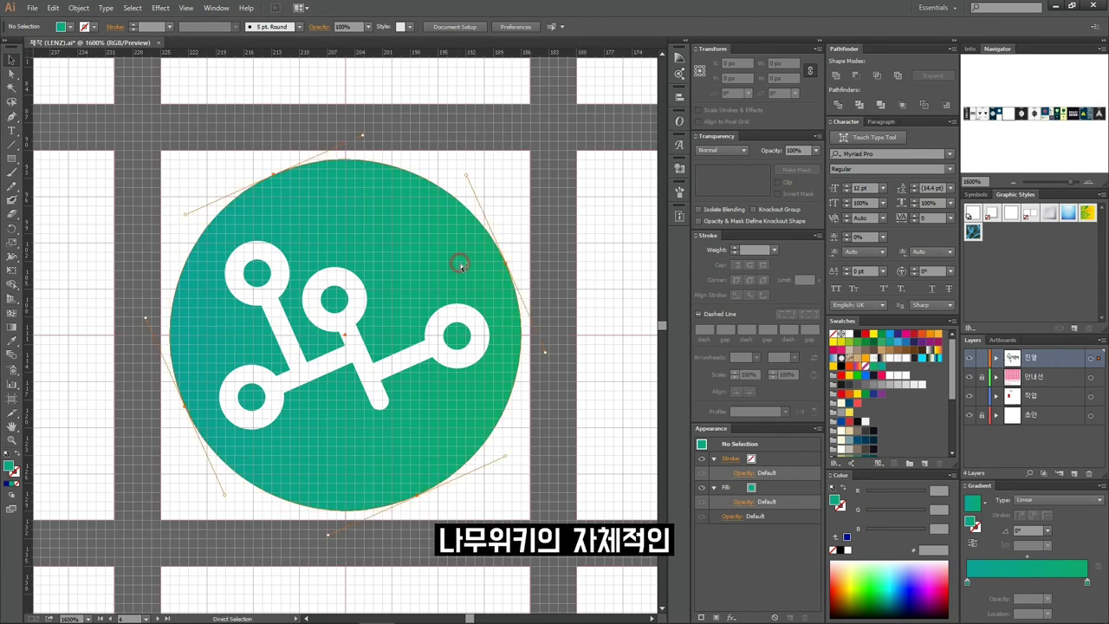
double_click(968, 582)
click(1059, 523)
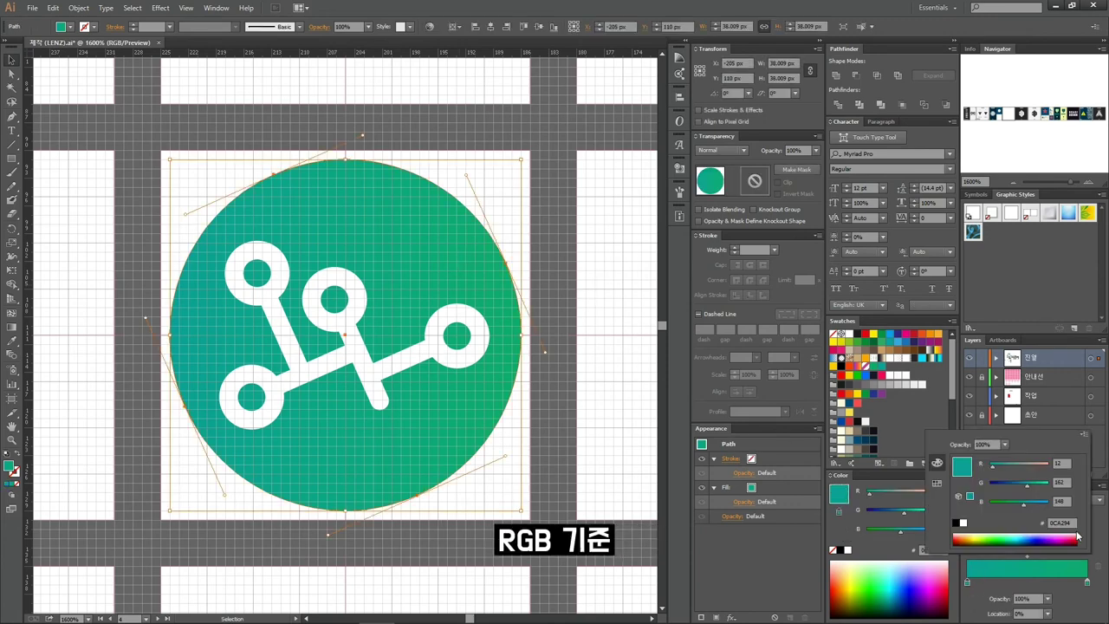
text(00a495)
key(Return)
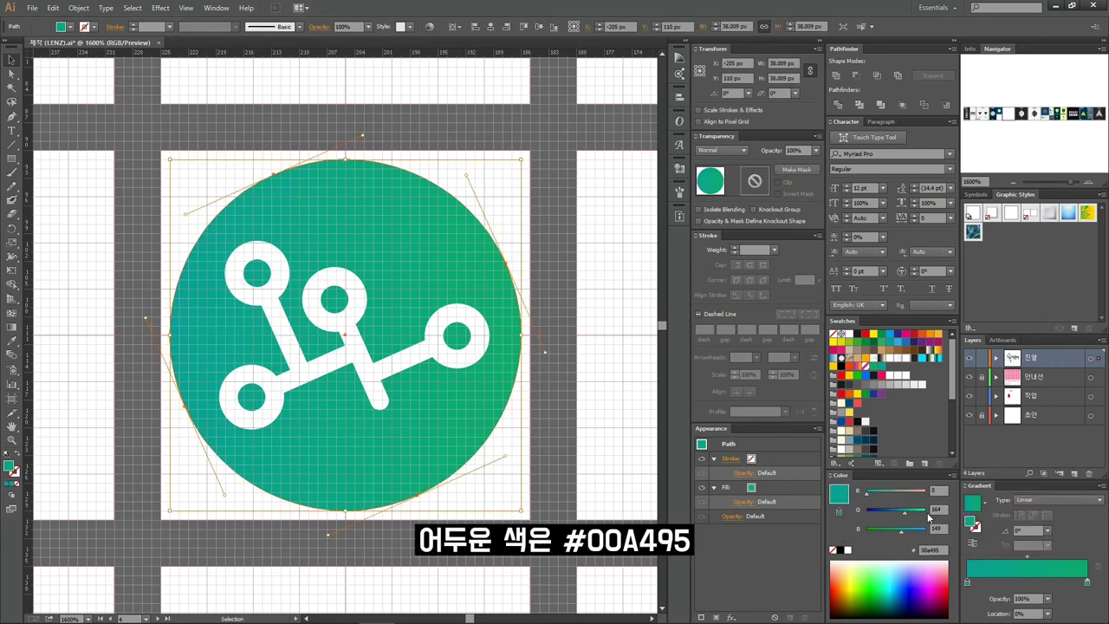
- Set the lighter ending color of the large circle's gradient to #13AD65
double_click(1088, 583)
click(1059, 523)
text(13ad65)
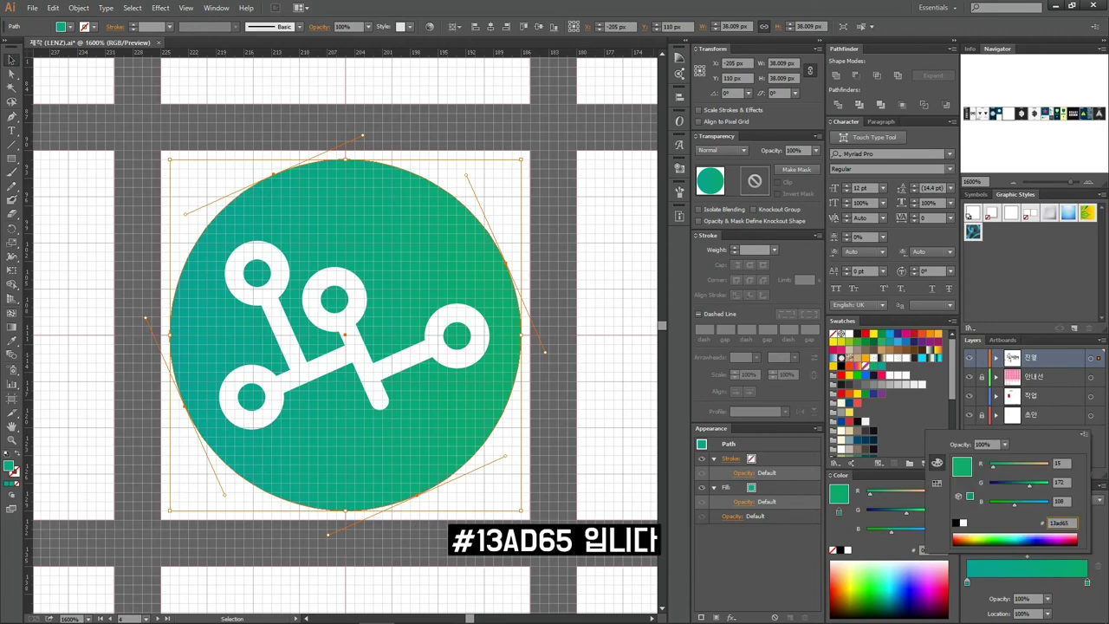
key(Return)
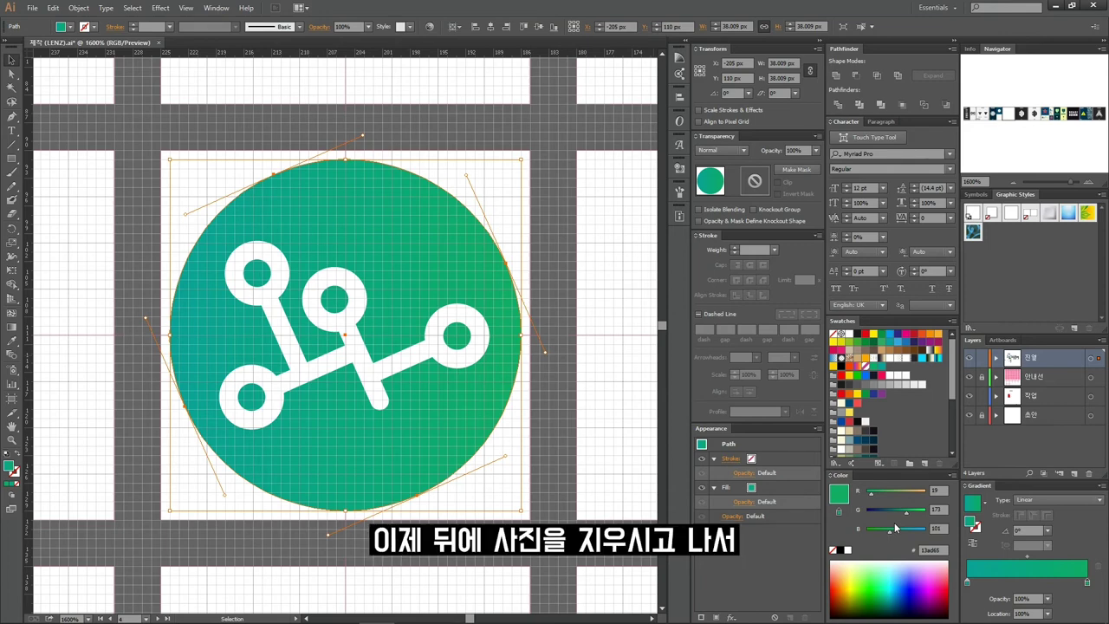
- Hide the document grid and group all shapes of the traced logo
key(ctrl+apostrophe)
click(590, 199)
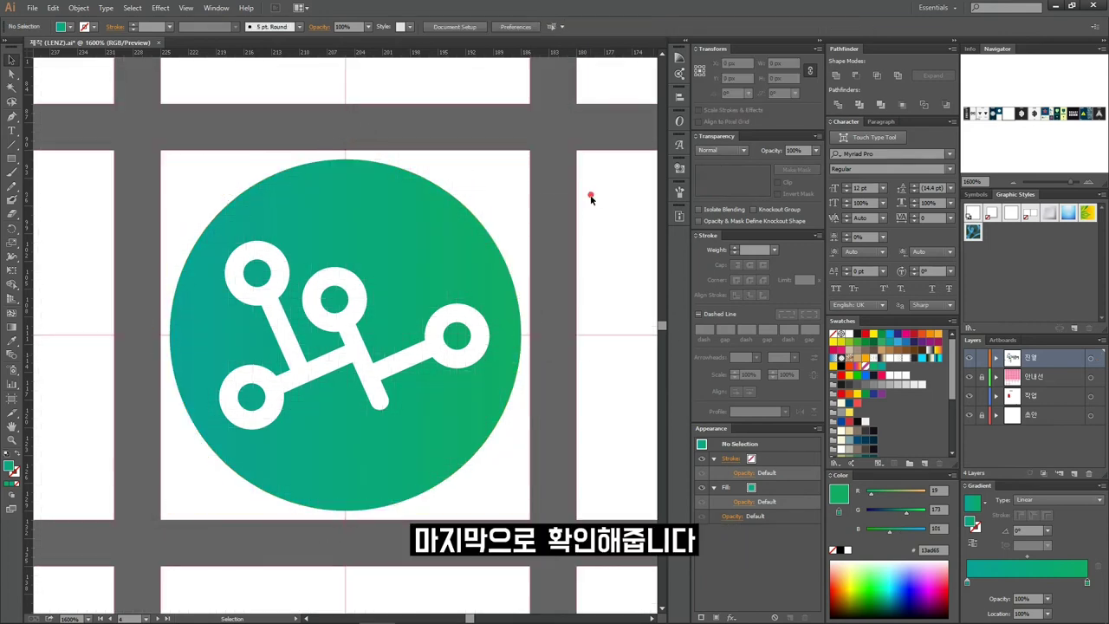
drag(591, 199, 485, 290)
key(ctrl+g)
click(588, 284)
drag(501, 181, 438, 299)
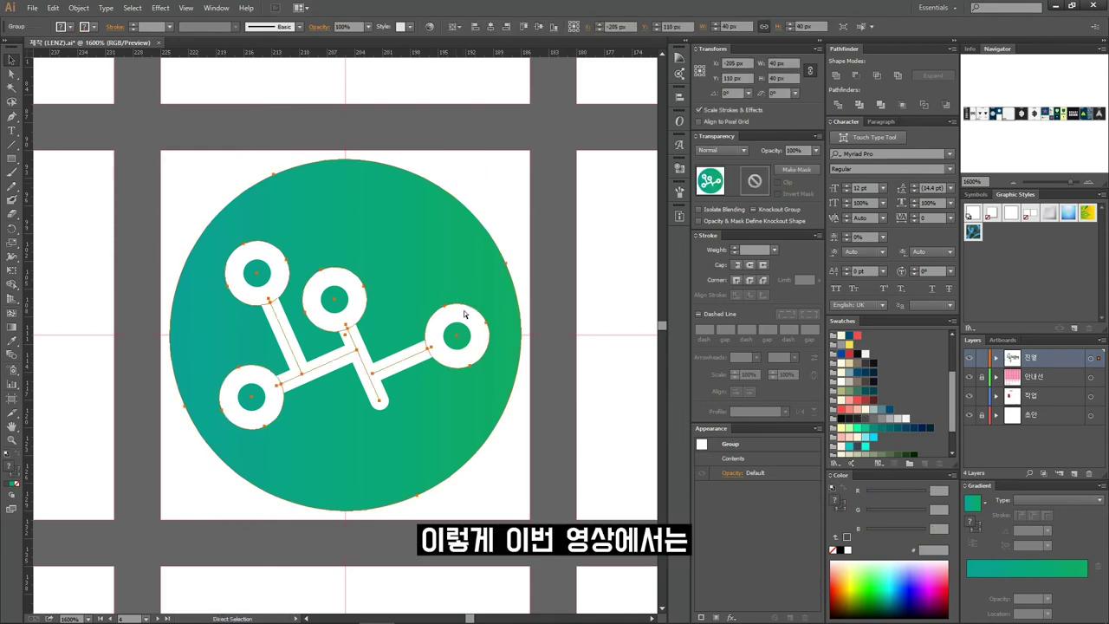
- Convert the grouped logo's strokes to outlines and paste a copy onto the blank "Erster Tag" artboard
key(v)
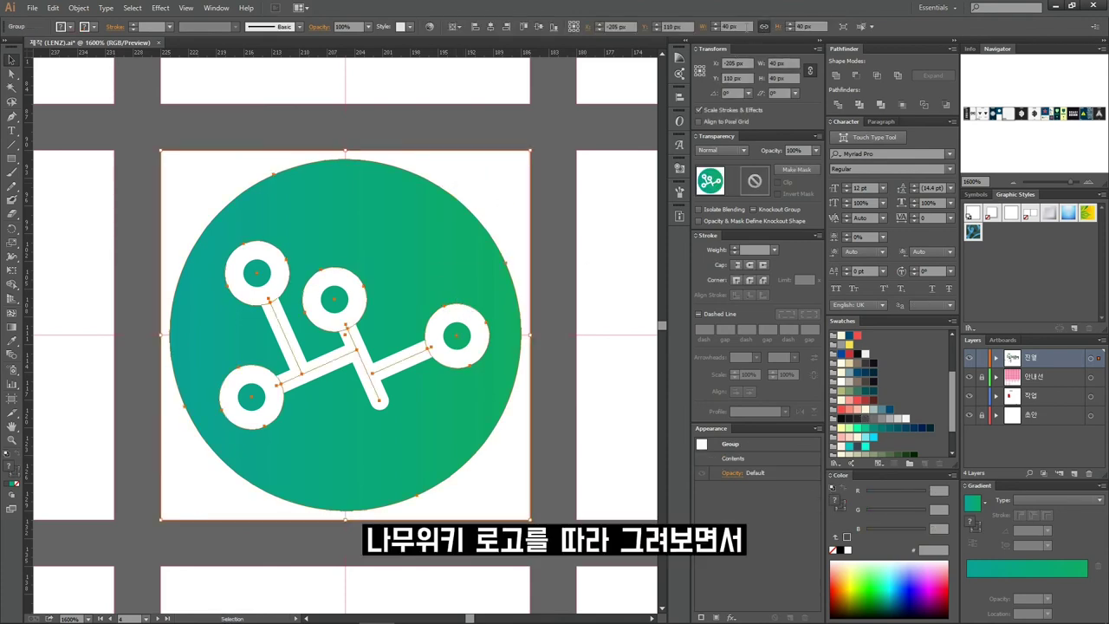
key(ctrl+shift+o)
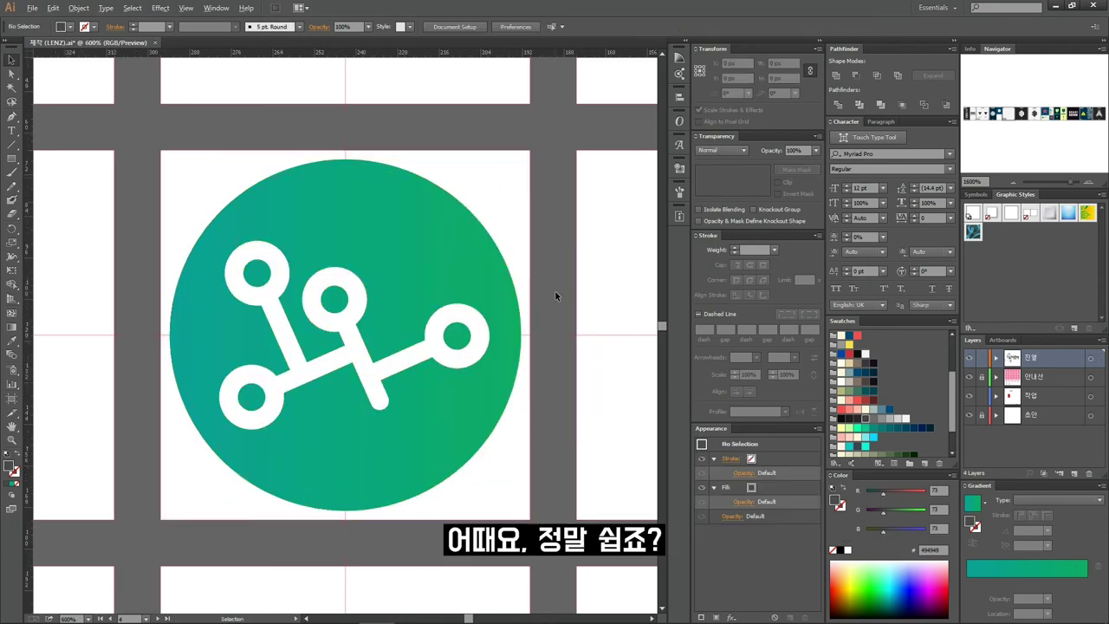
scroll(557, 293, down, 4)
scroll(569, 293, right, 8)
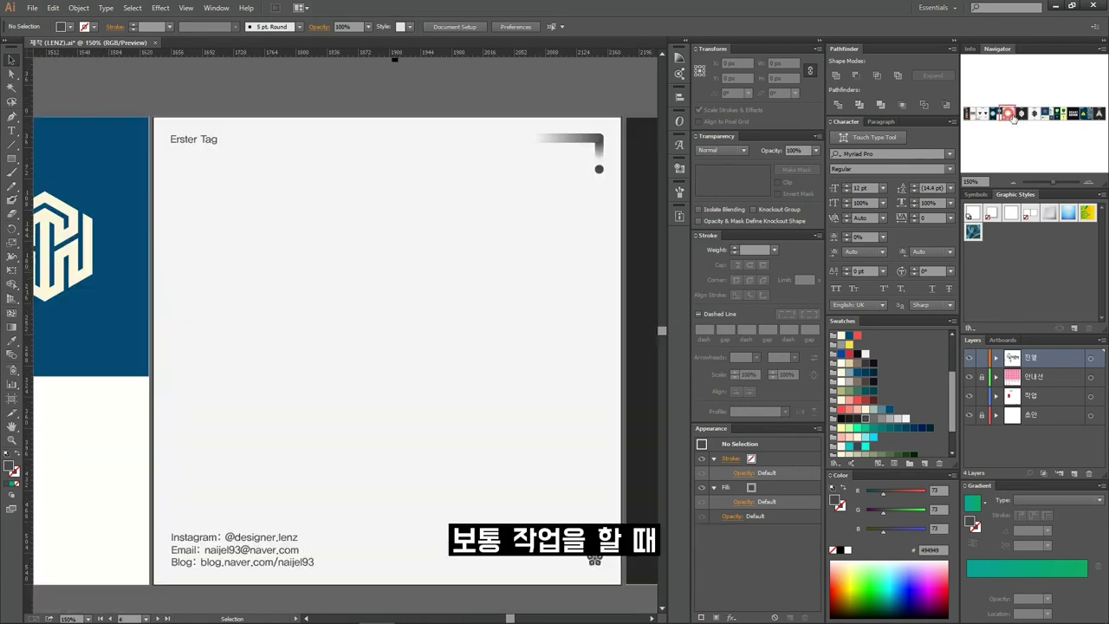
click(1013, 116)
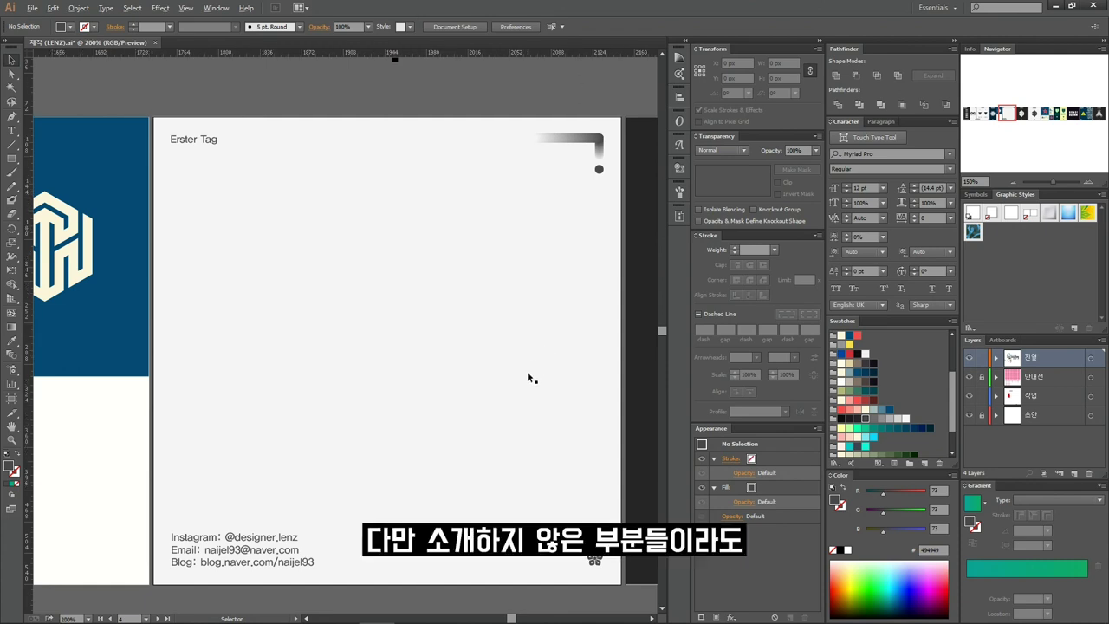
scroll(528, 373, up, 1)
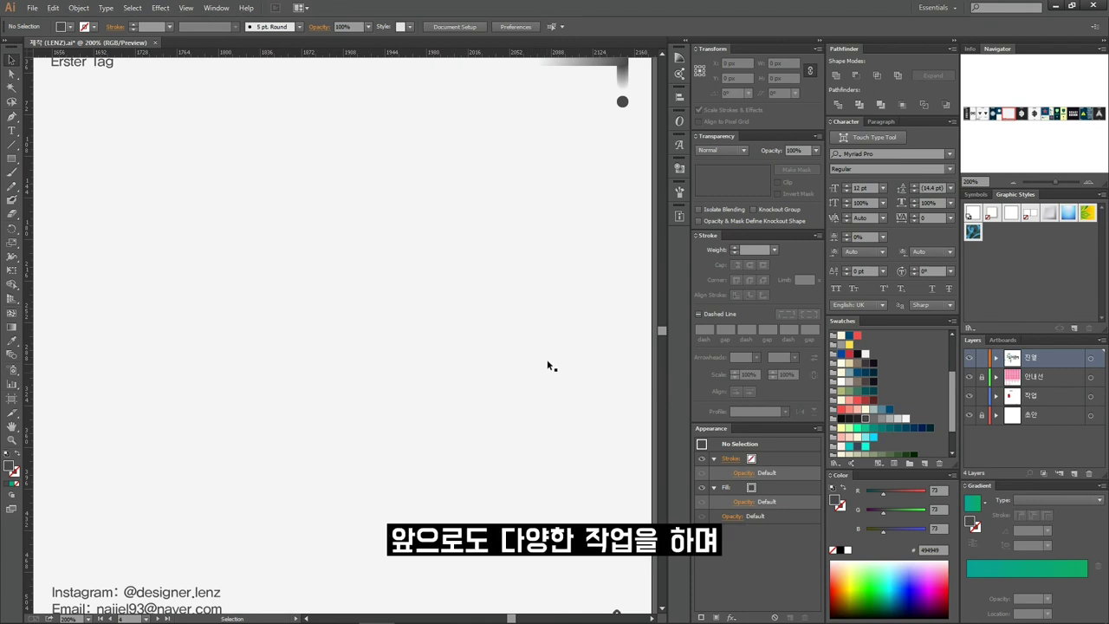
key(a)
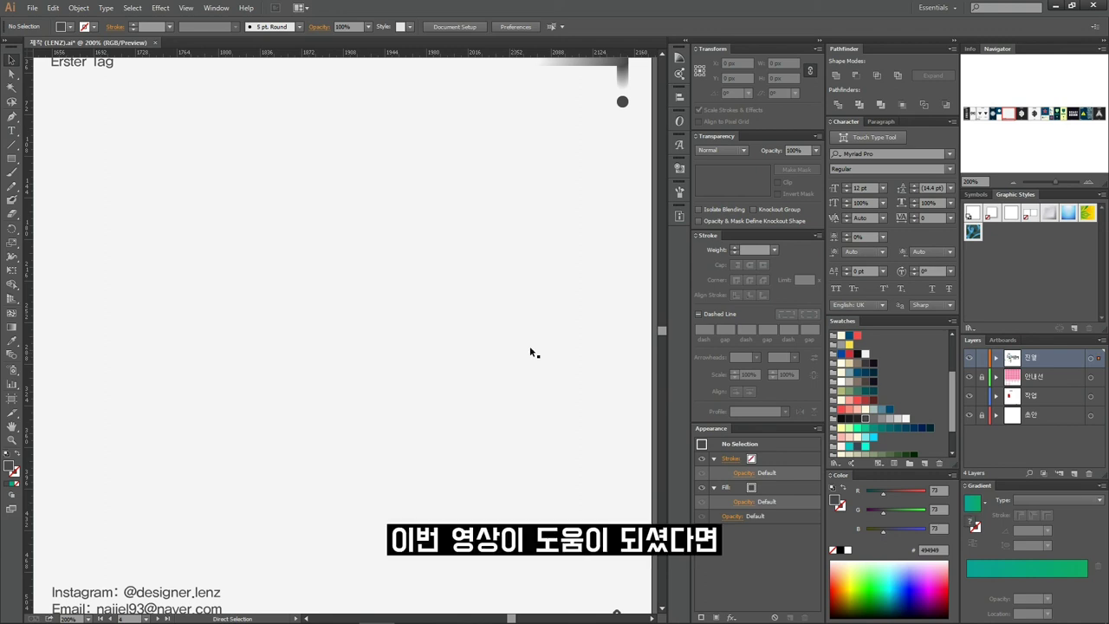
key(ctrl+v)
key(ctrl+v)
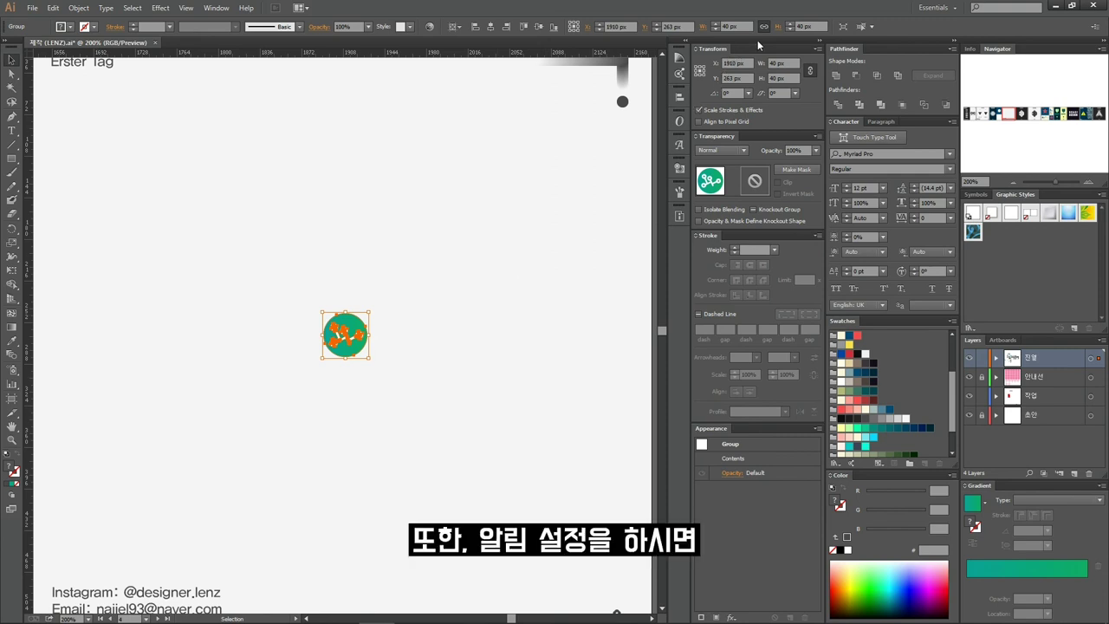
- Scale the pasted logo proportionally to 350 px wide and center it horizontally and vertically on the artboard
drag(744, 30, 533, 43)
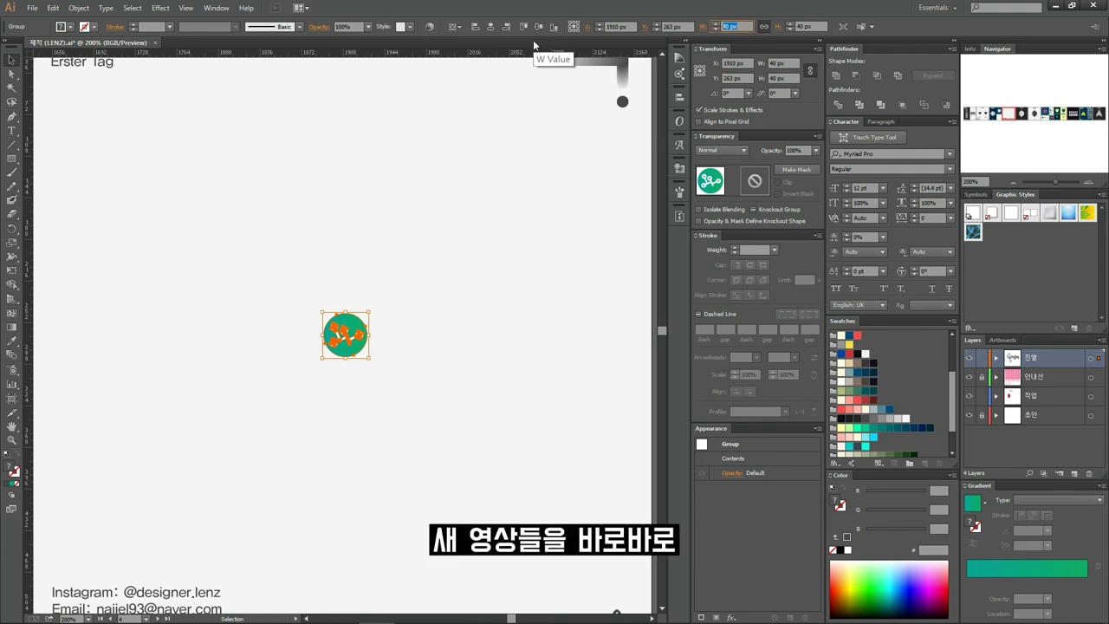
text(350)
key(Return)
click(491, 28)
click(539, 27)
scroll(510, 284, down, 1)
scroll(530, 366, left, 2)
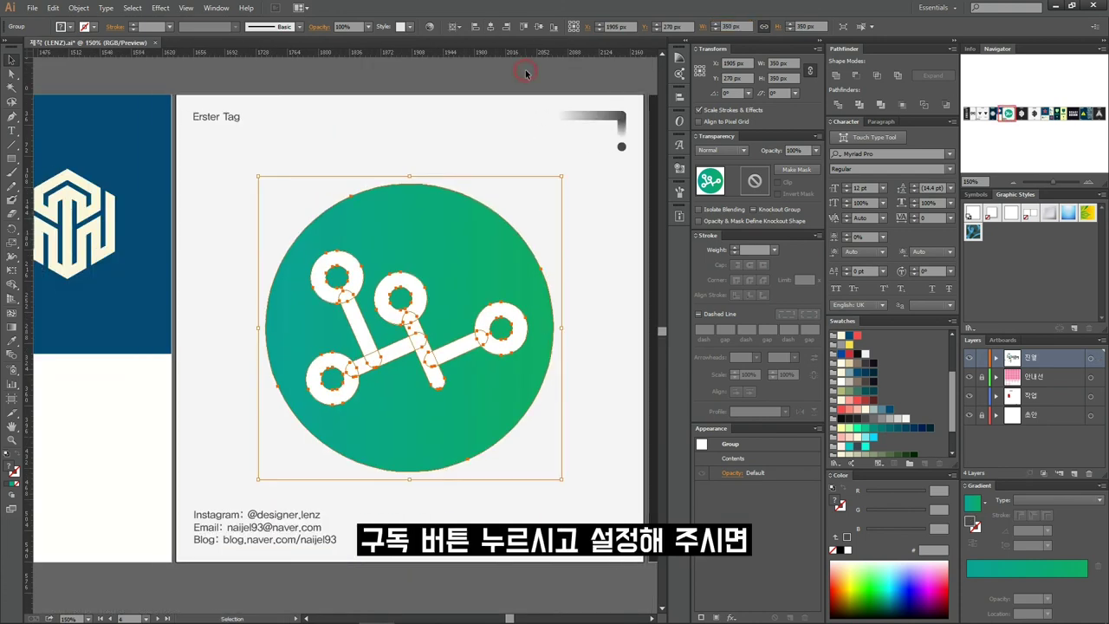
click(575, 367)
scroll(574, 367, right, 1)
key(ctrl+plus)
click(426, 259)
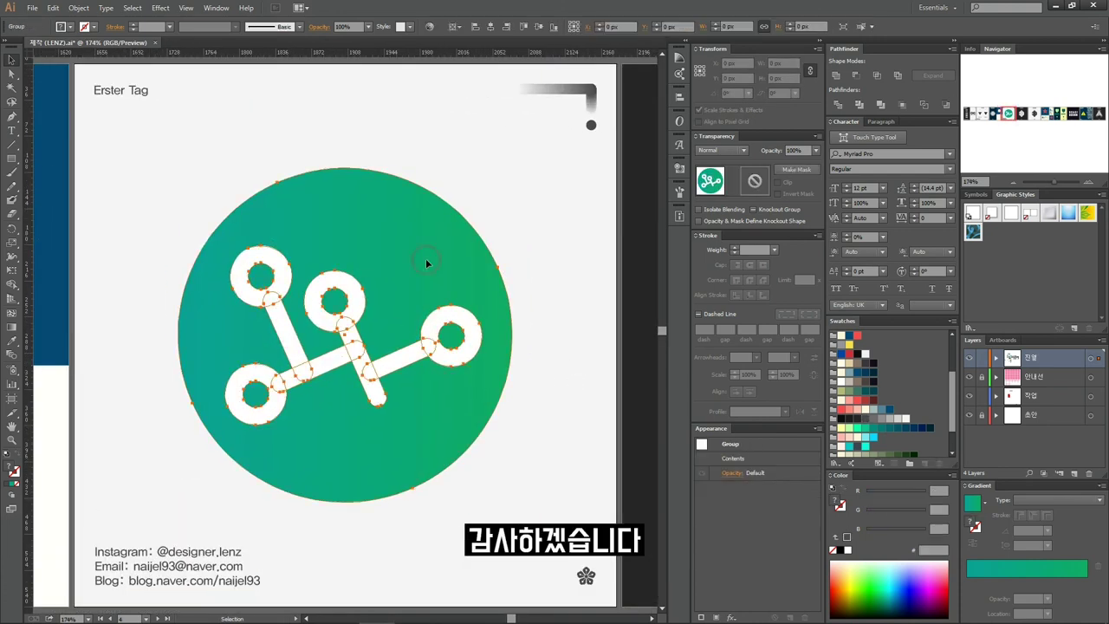